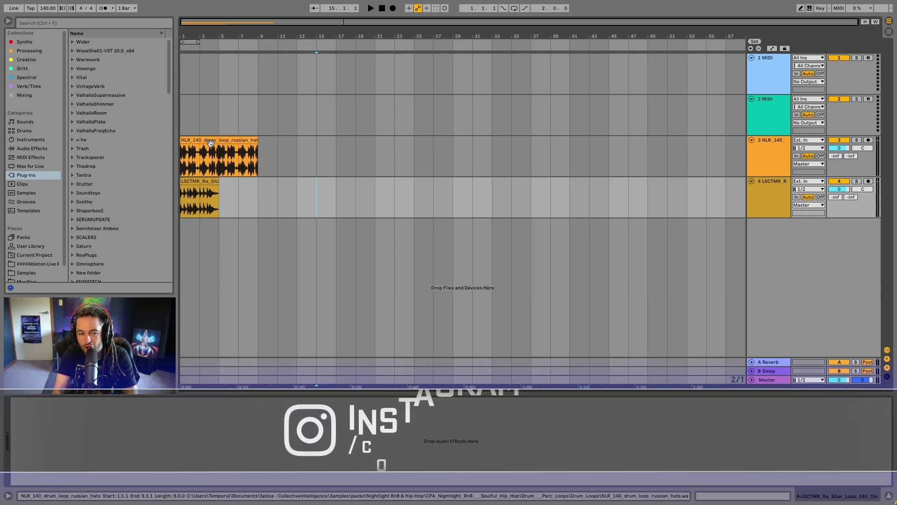
Move the russian hats drum loop clip so it starts at bar 9 and play it back.
left_click_drag(231, 137, 296, 159)
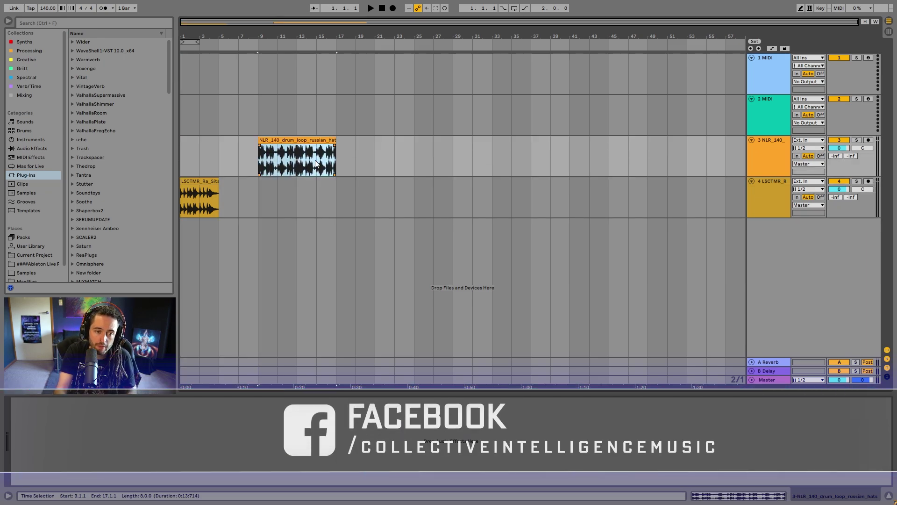
key("space")
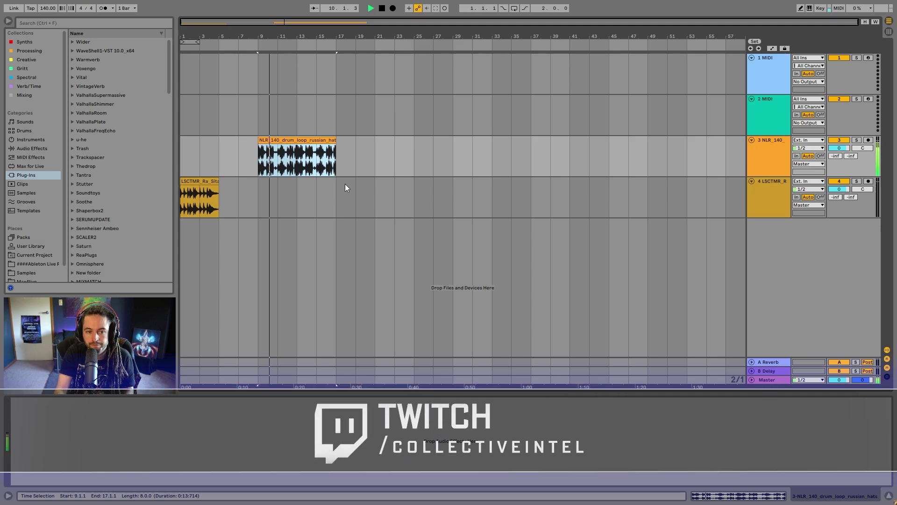
key("space")
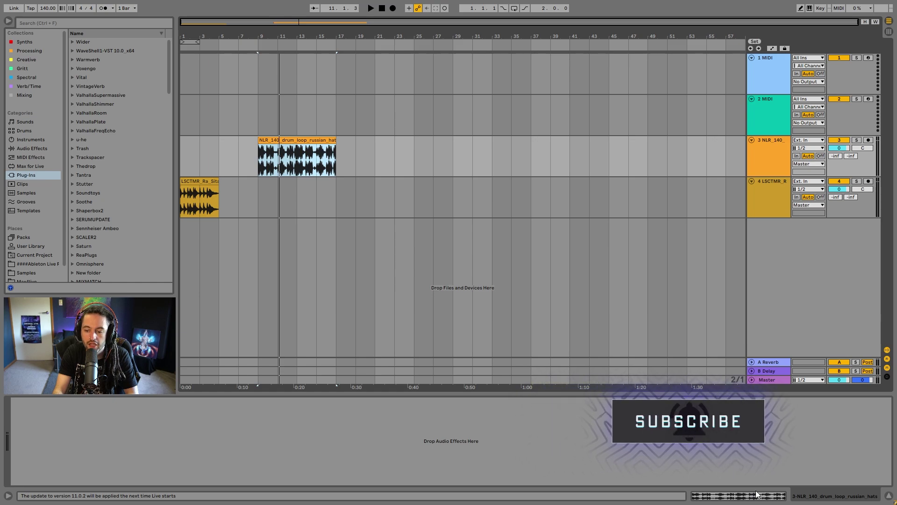
Show the drum loop clip's sample settings and look through its available warp modes.
key("shift+Tab")
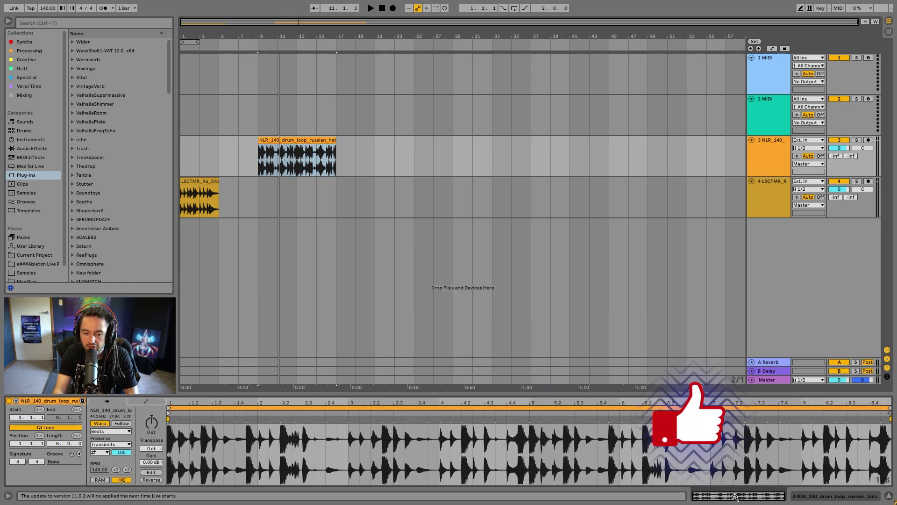
left_click(129, 432)
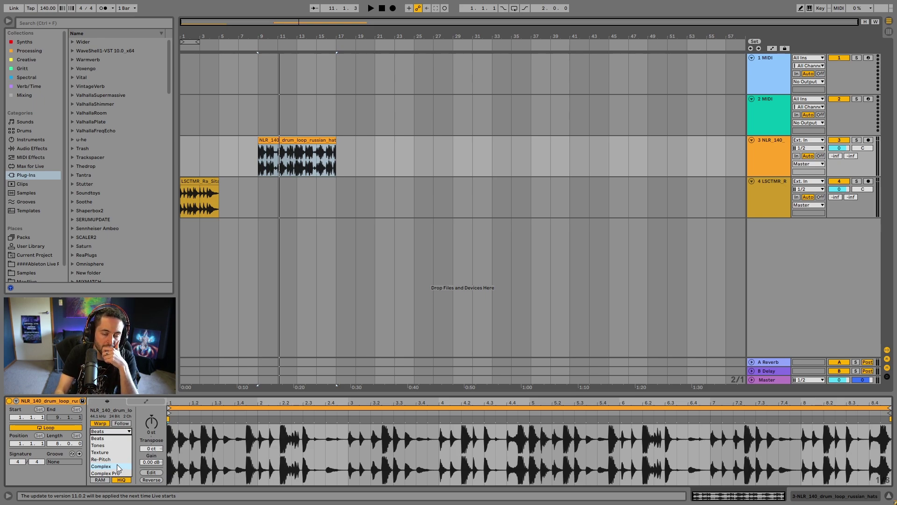
left_click(385, 189)
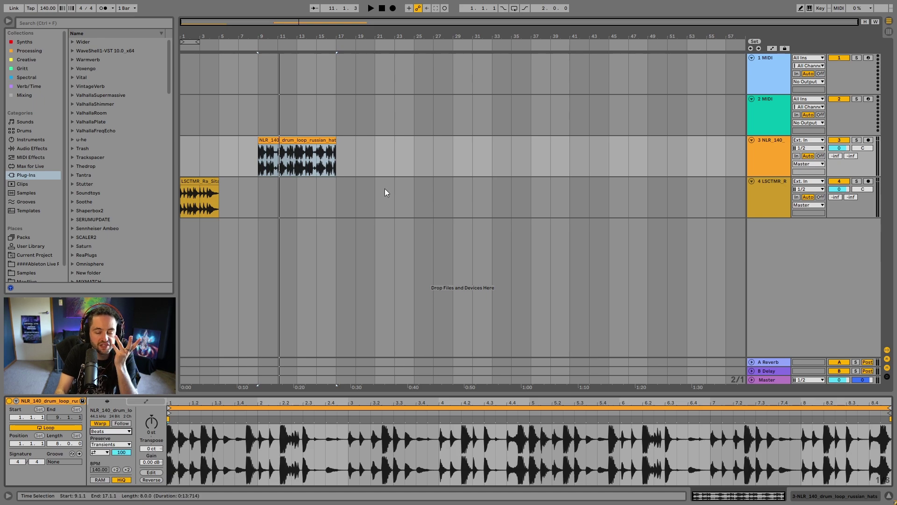
left_click(322, 168)
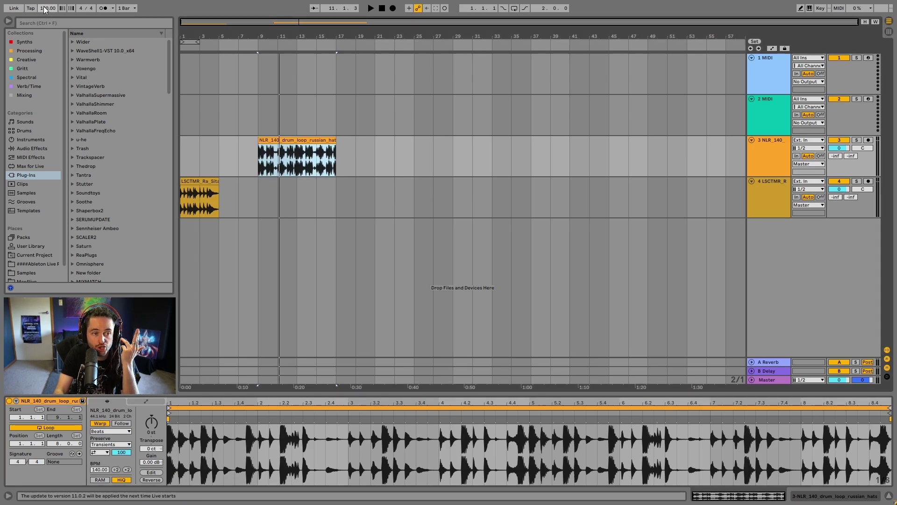
Lower the project tempo to 100 BPM and play the warped drum loop.
left_click_drag(45, 9, 45, 6)
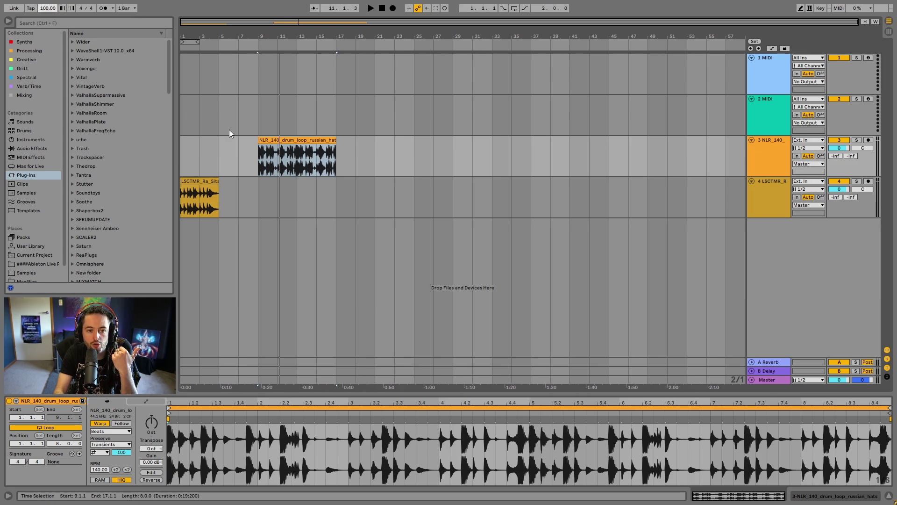
left_click(263, 140)
key("space")
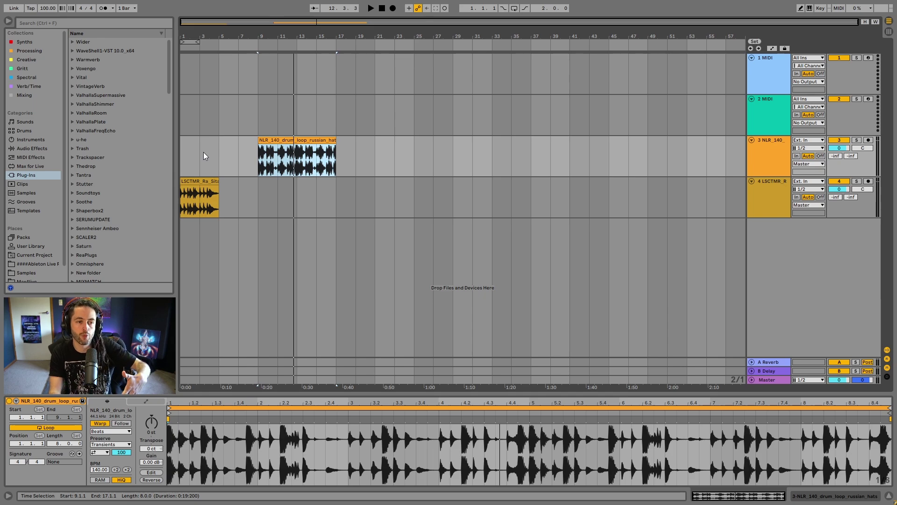
Turn on the metronome and compare the drum loop against it with warping on and with warping off.
left_click(103, 8)
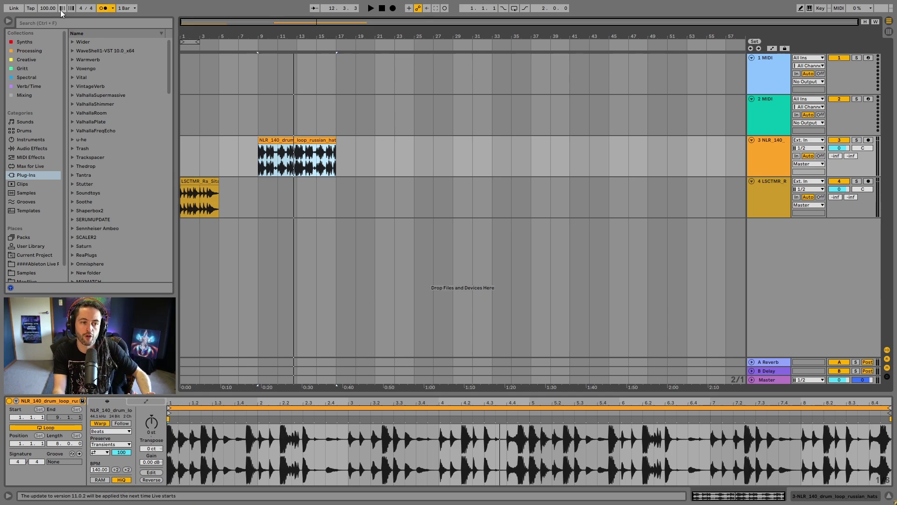
key("space")
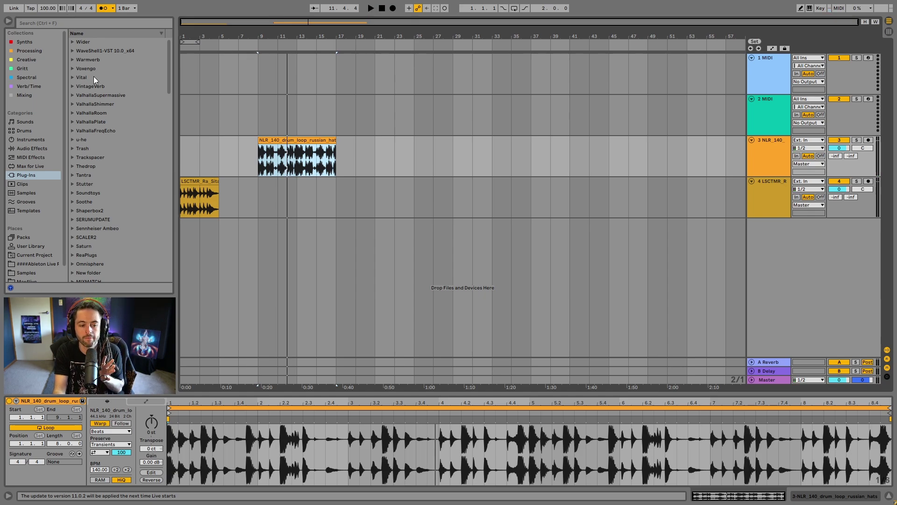
left_click(101, 422)
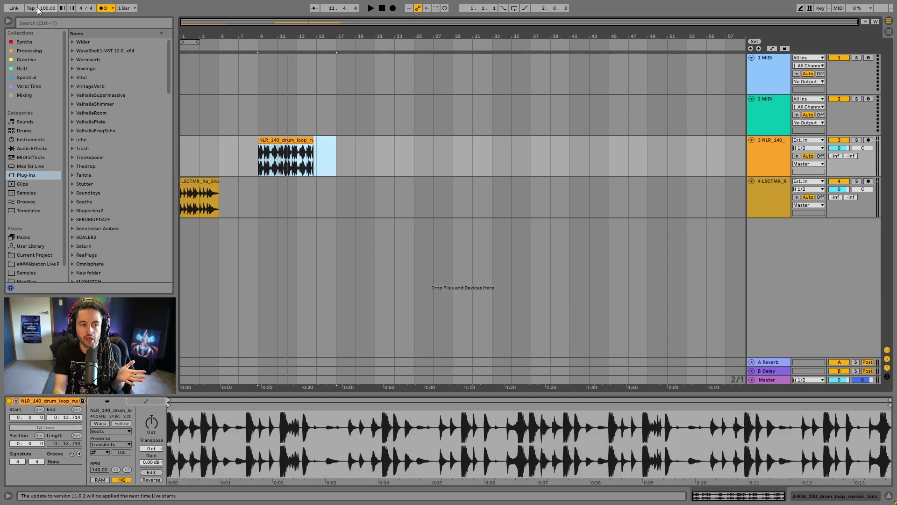
key("space")
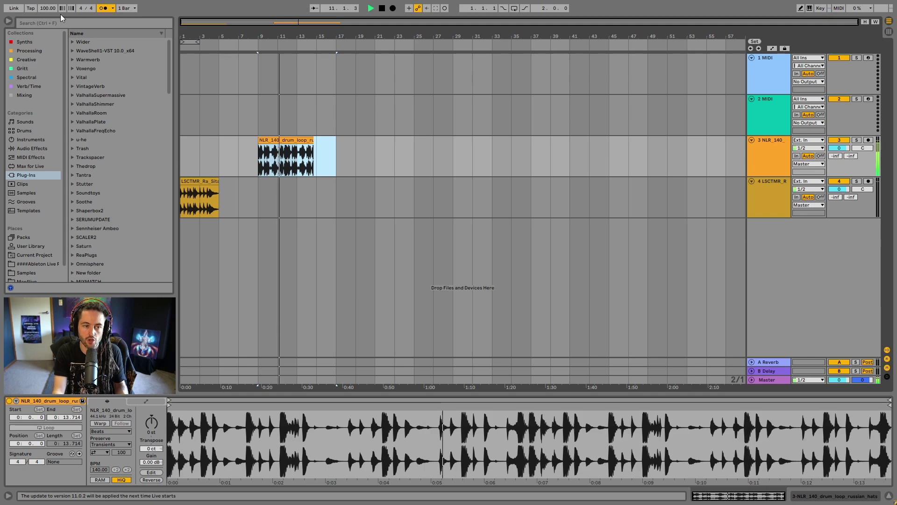
Re-enable warping on the drum loop clip and set its original tempo to 140 BPM.
left_click(101, 423)
left_click(305, 138)
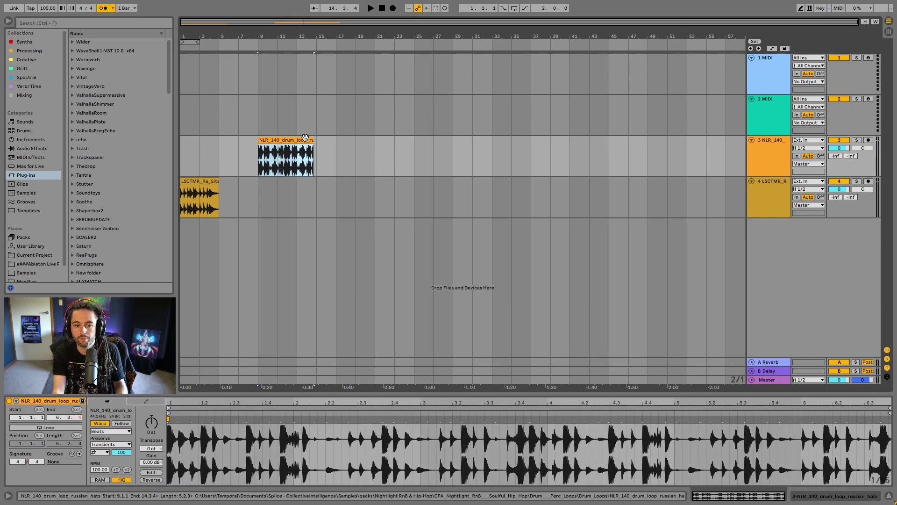
left_click(97, 470)
type("141")
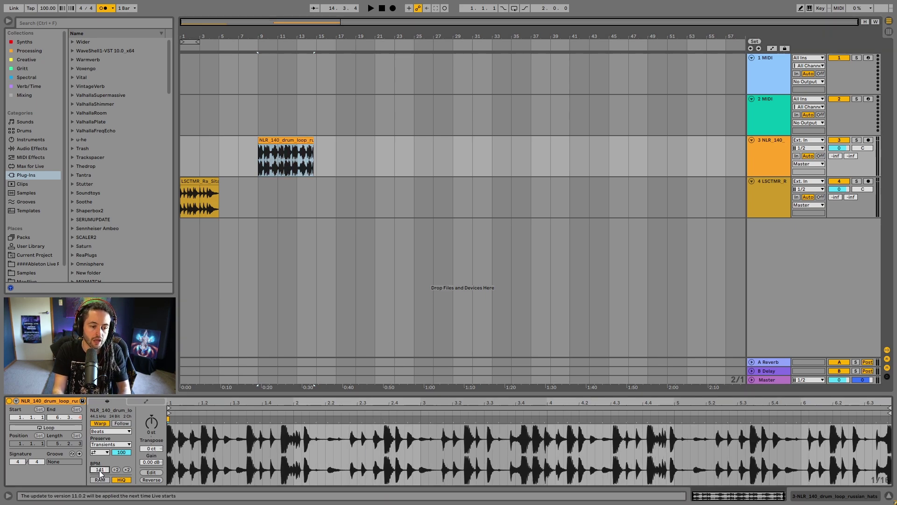
type("0")
key("Return")
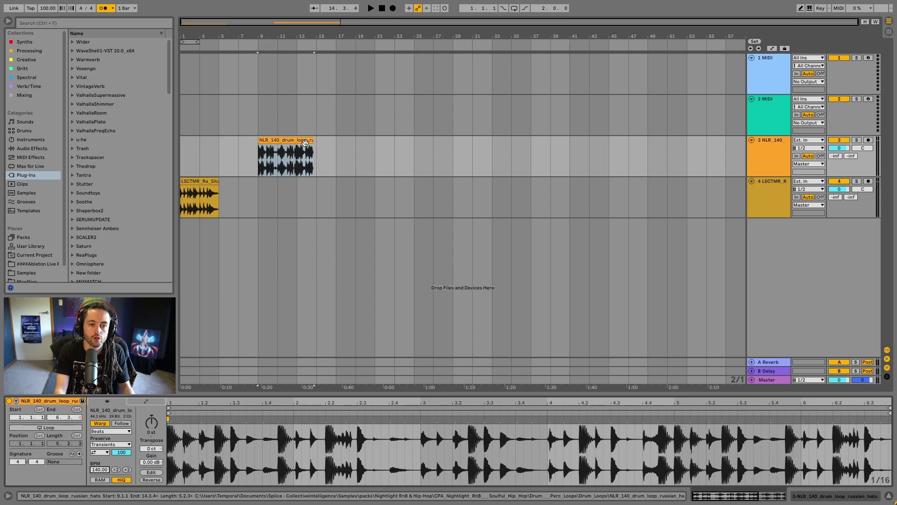
Extend the drum loop clip's end to bar 17 and play it against the metronome.
left_click_drag(313, 143, 336, 145)
key("space")
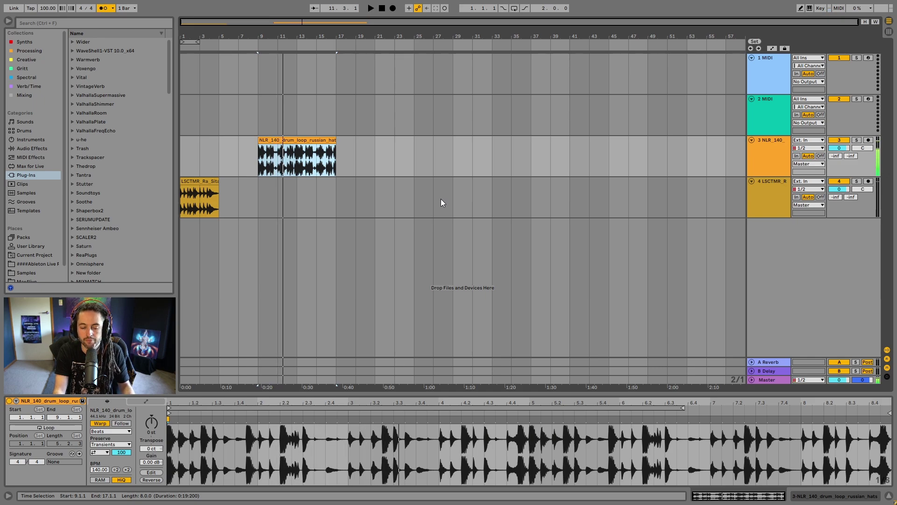
Turn off the metronome and set the project tempo to 140 BPM.
left_click(103, 8)
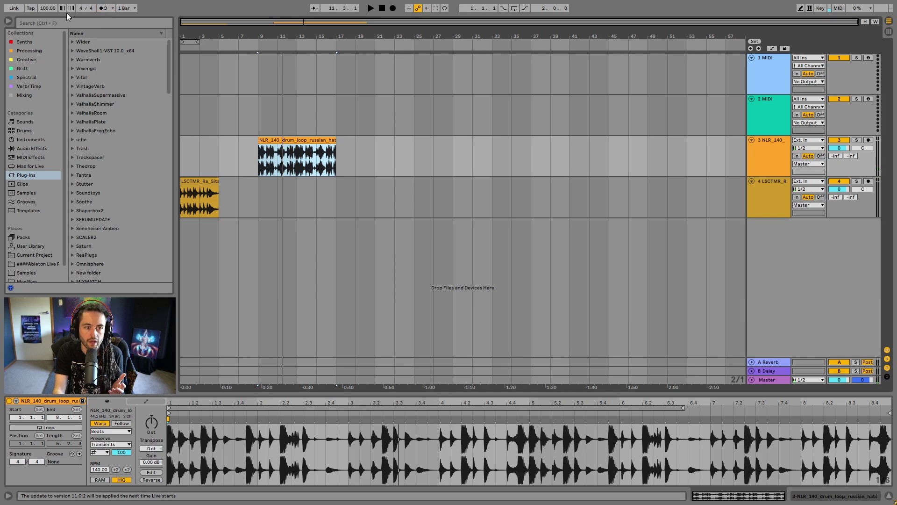
left_click(47, 8)
type("140")
key("Return")
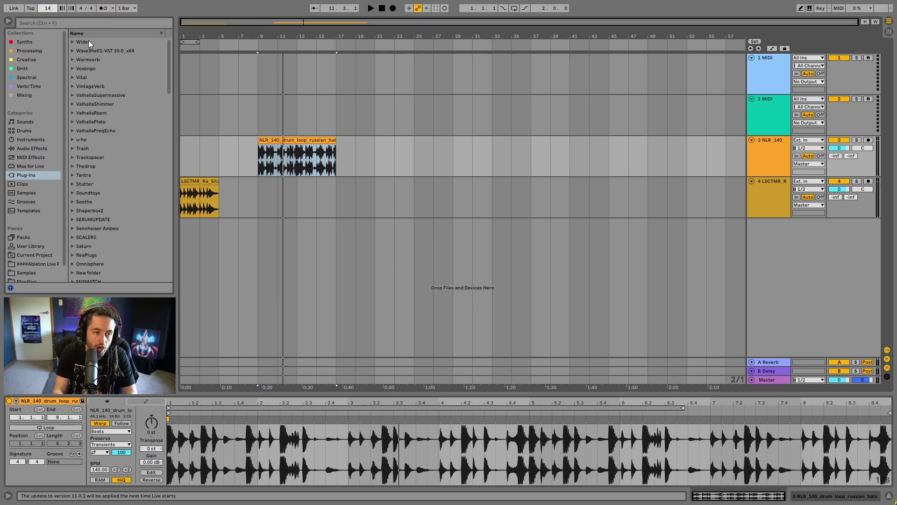
Select the drum loop clip and play it from bar 9 at the project tempo.
left_click(299, 139)
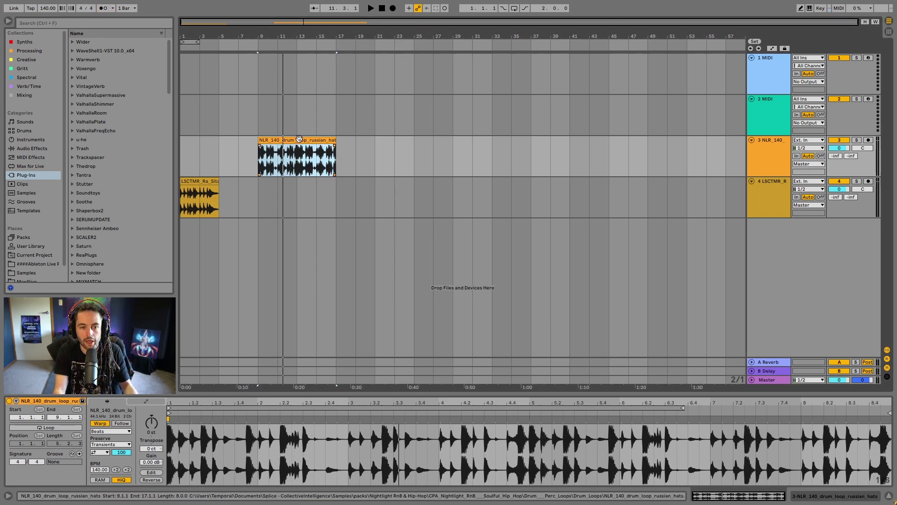
key("space")
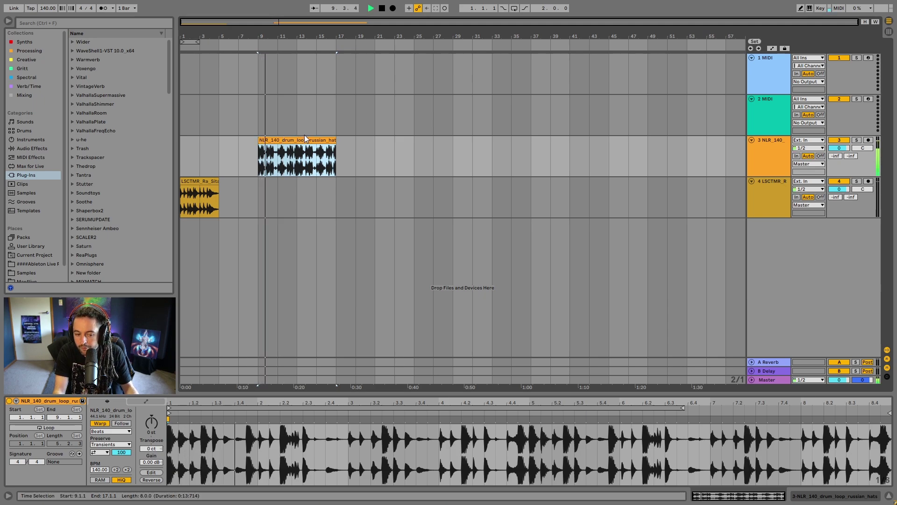
key("space")
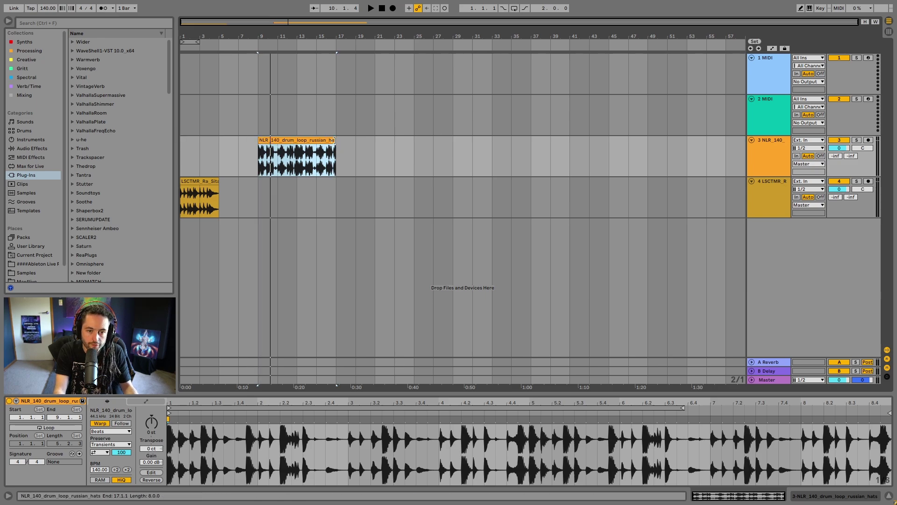
Time-stretch the drum loop clip to 16 bars, ending at bar 25, and play it in Beats mode.
left_click_drag(334, 140, 412, 147)
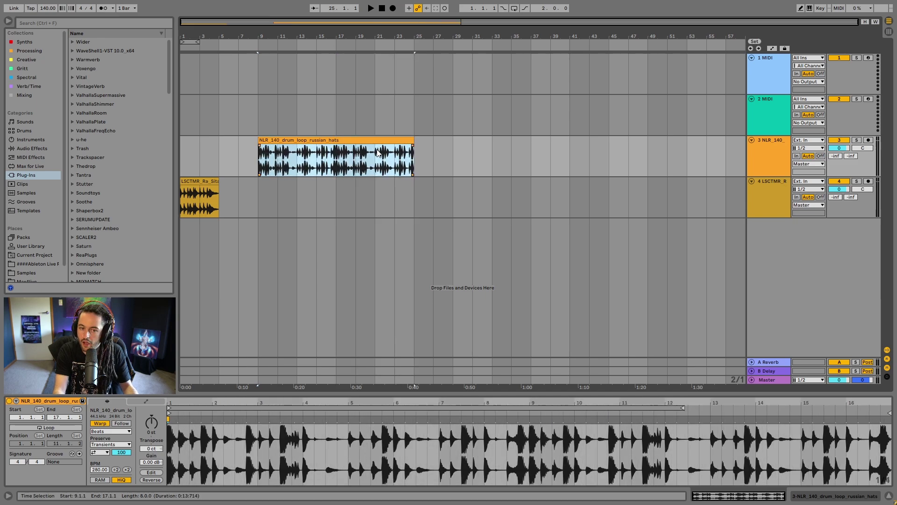
key("space")
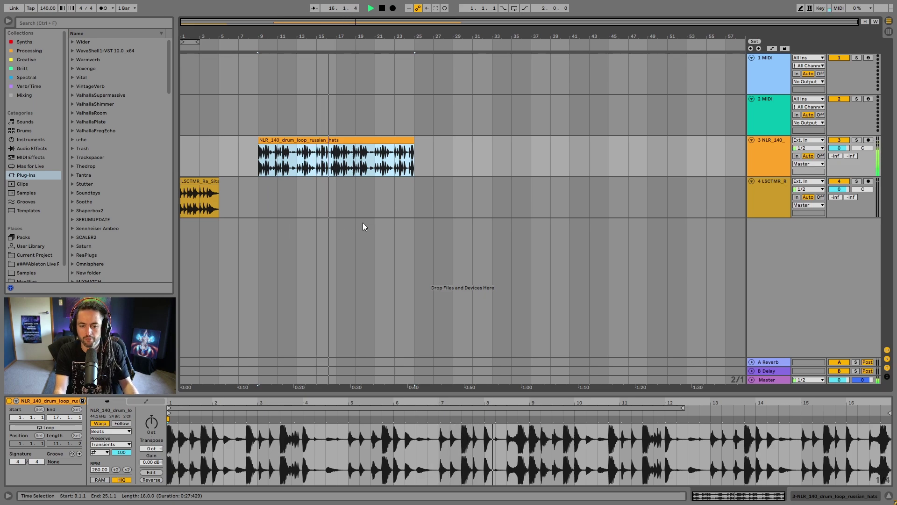
key("space")
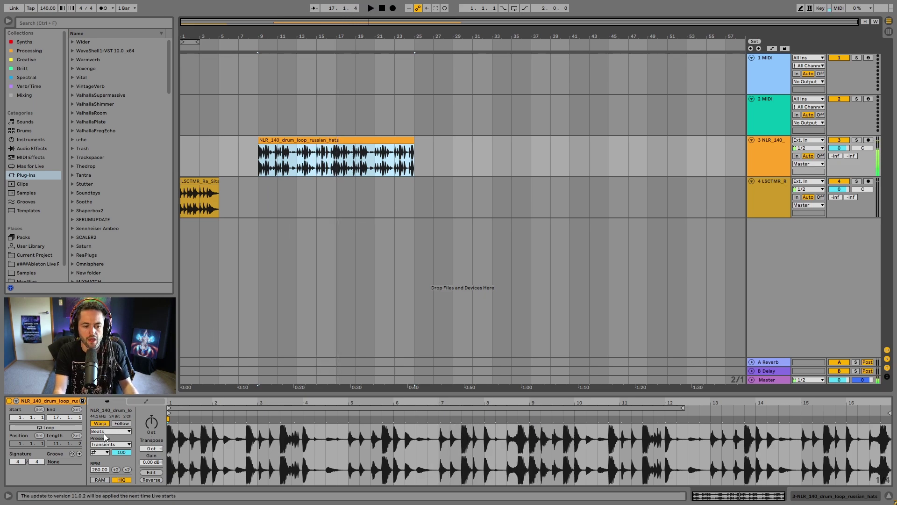
Audition the stretched drum loop in the Tones, Texture and Re-Pitch warp modes.
left_click(104, 432)
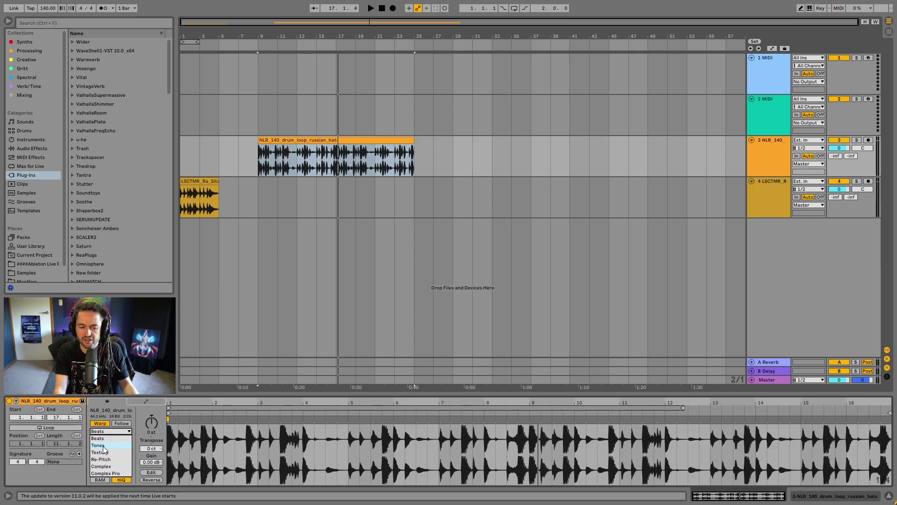
left_click(103, 445)
key("space")
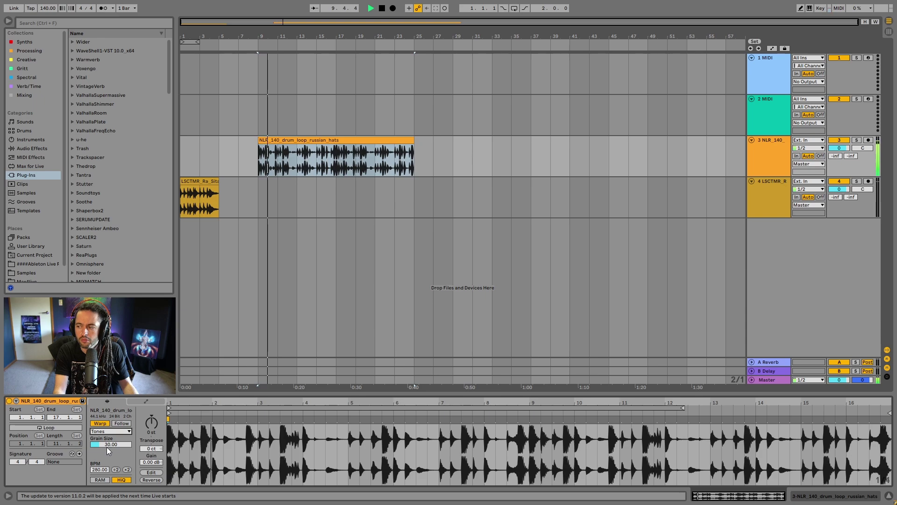
left_click(106, 431)
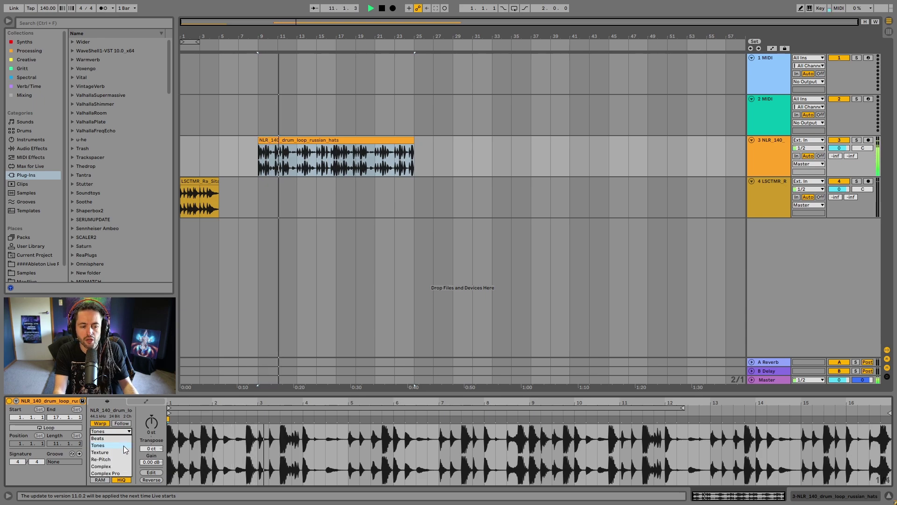
left_click(103, 452)
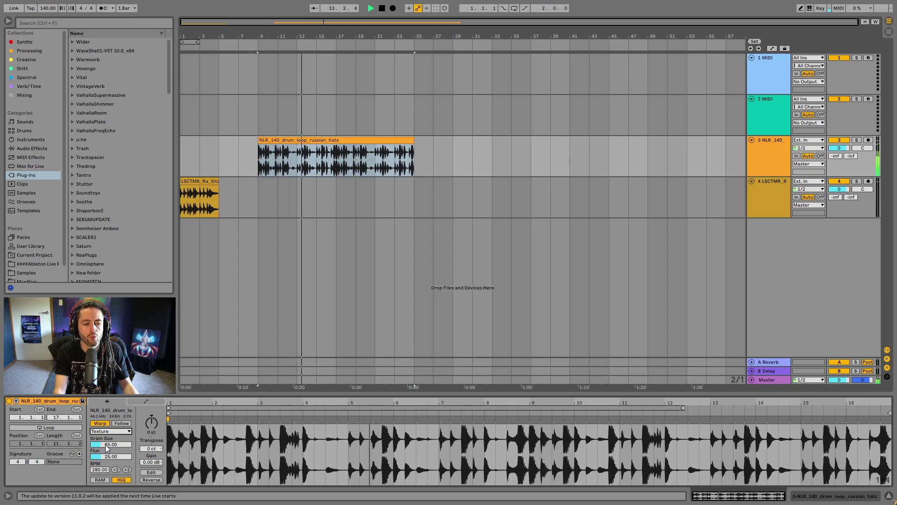
left_click(108, 431)
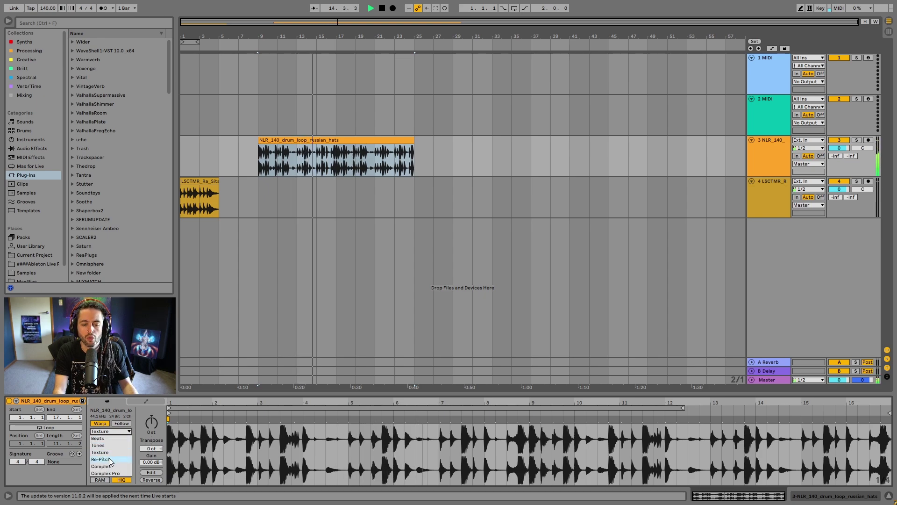
left_click(108, 459)
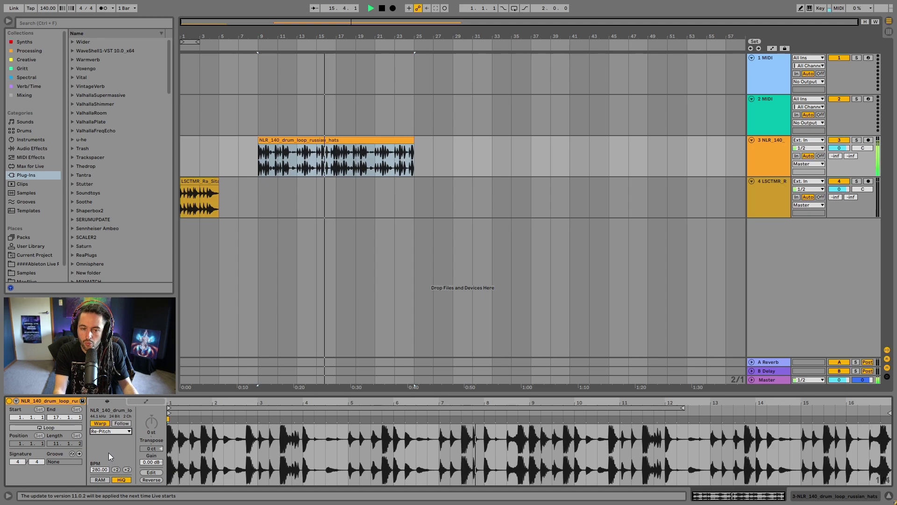
Try the Complex warp mode on the drum loop, switch it to Complex Pro and replay from bar 9.
left_click(108, 433)
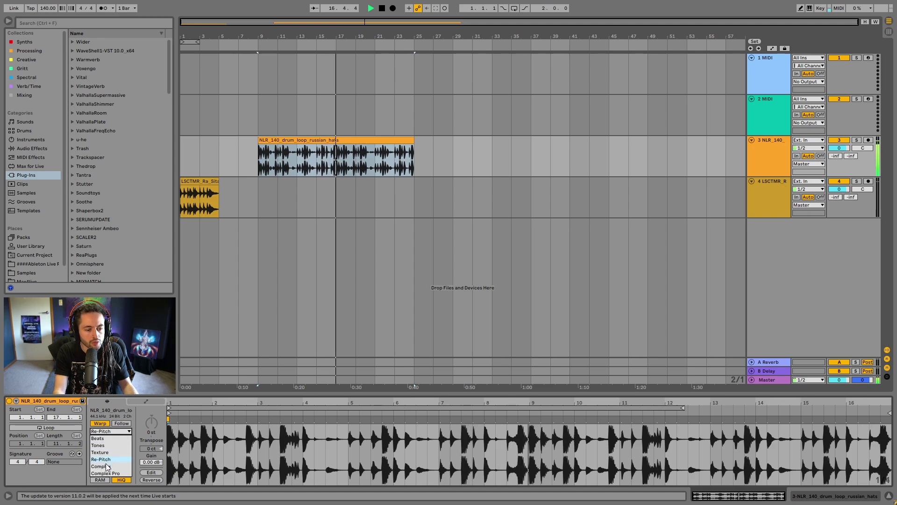
left_click(105, 464)
left_click(115, 431)
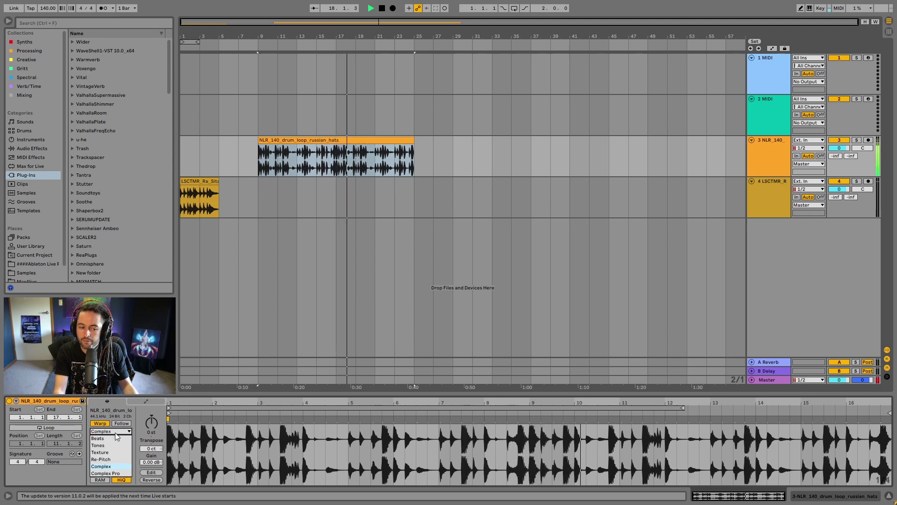
left_click(109, 473)
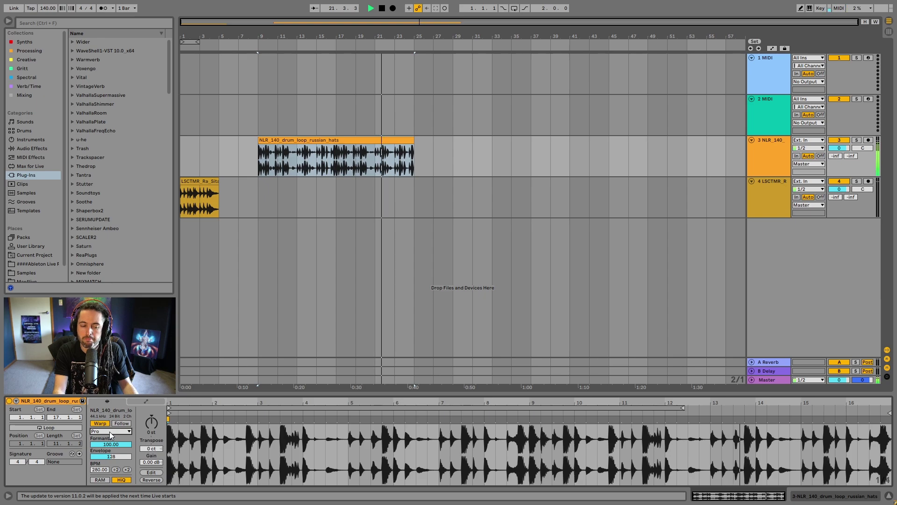
key("space")
key("space")
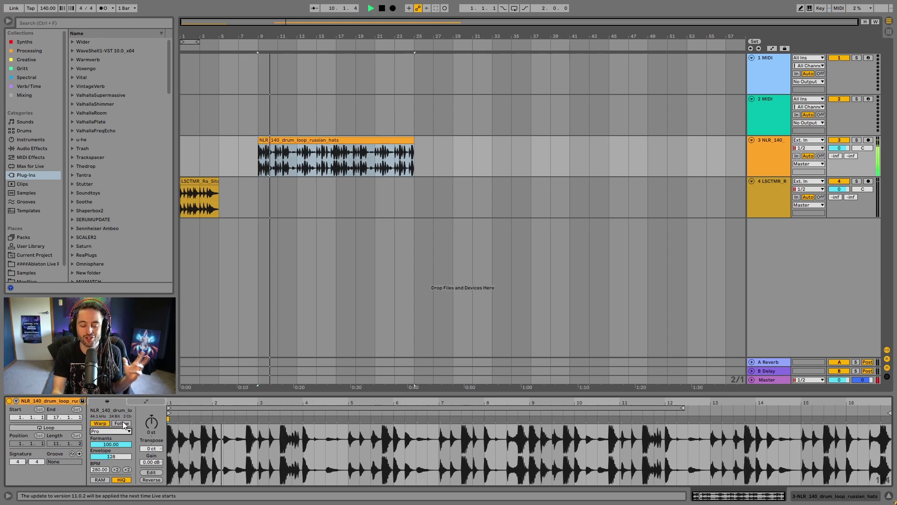
Keep auditioning the drum loop in Complex Pro, and switch its warp mode to Re-Pitch.
left_click(120, 431)
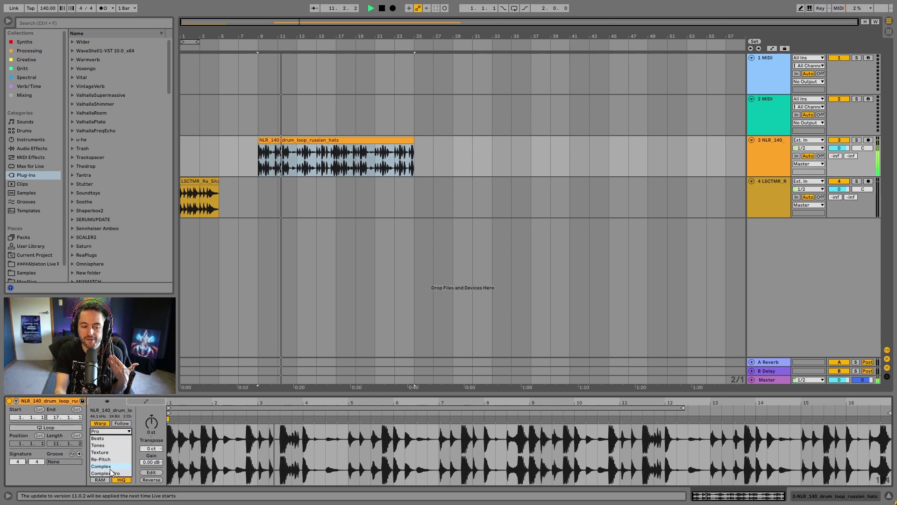
left_click(111, 474)
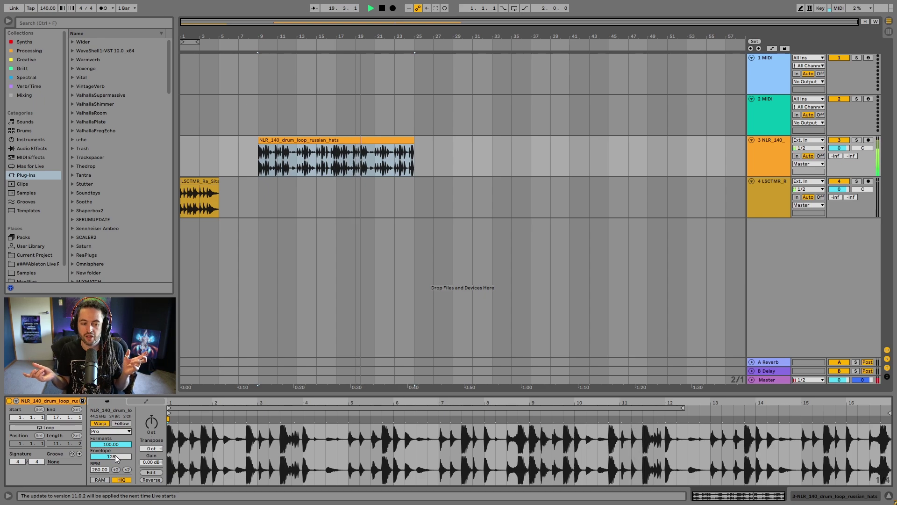
left_click(128, 431)
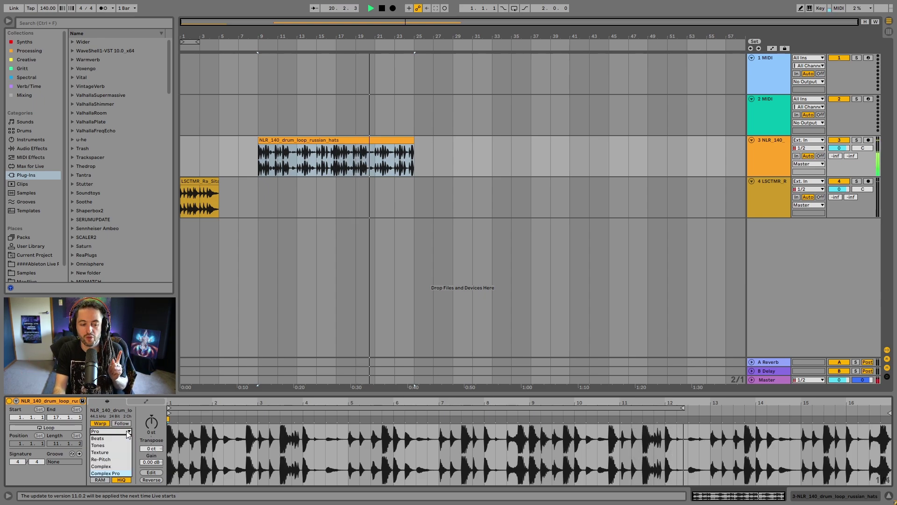
left_click(122, 460)
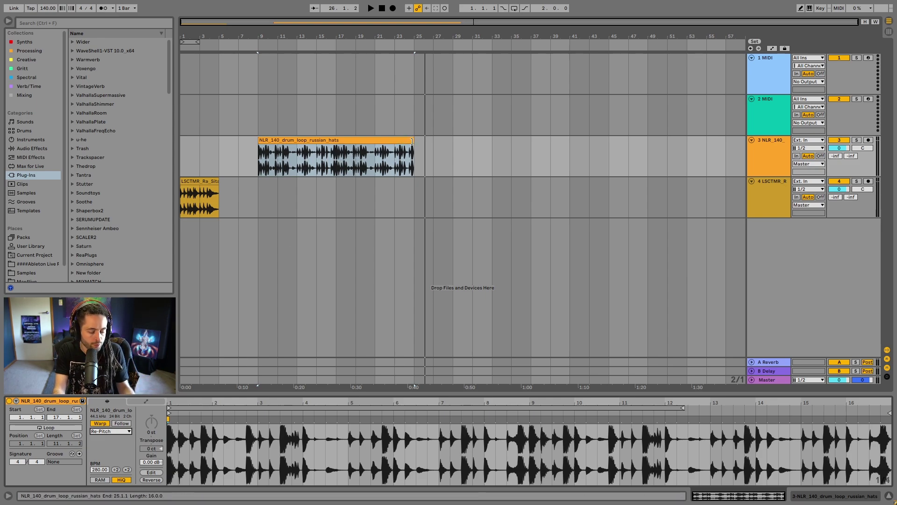
Compress the drum loop clip to 8 bars and to 4 bars, playing each length in Re-Pitch mode.
left_click_drag(412, 141, 327, 146)
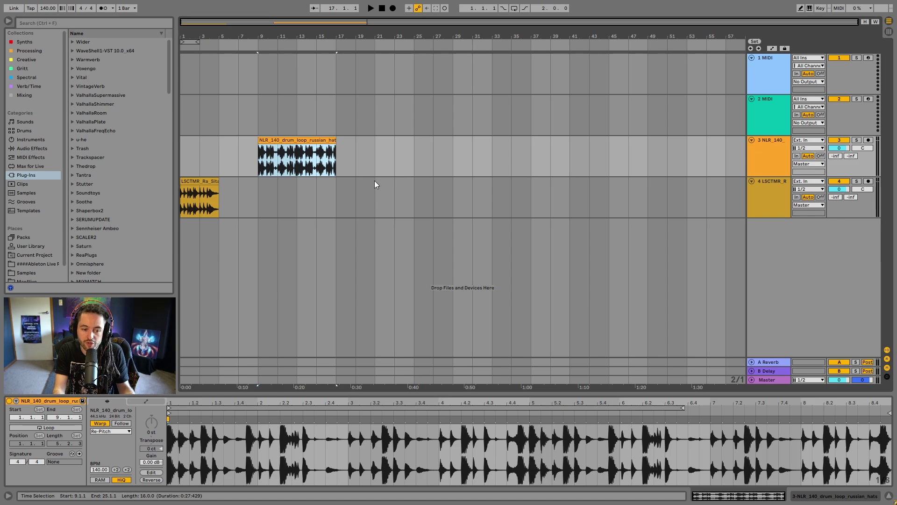
key("space")
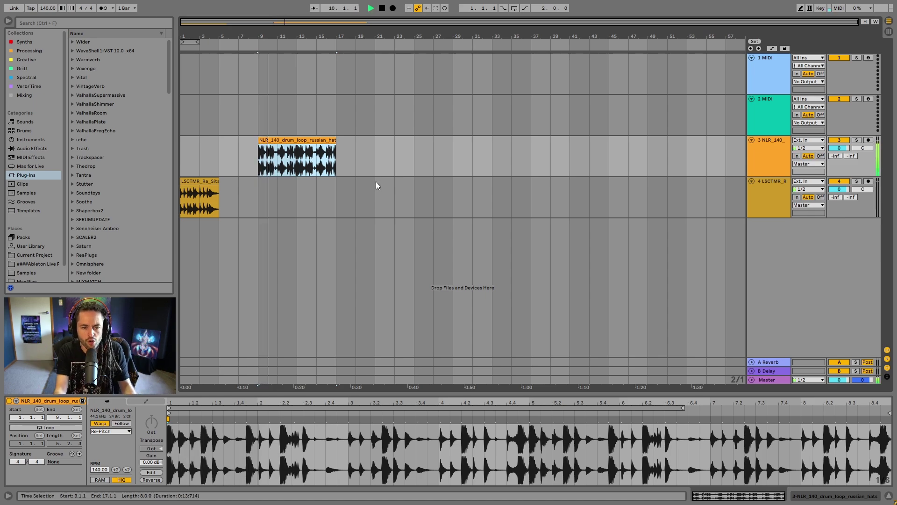
key("space")
left_click_drag(327, 140, 297, 142)
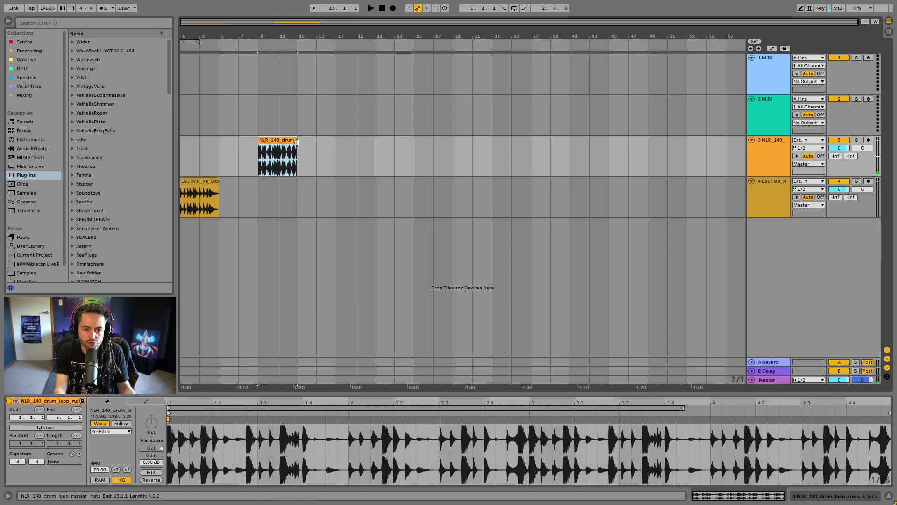
key("space")
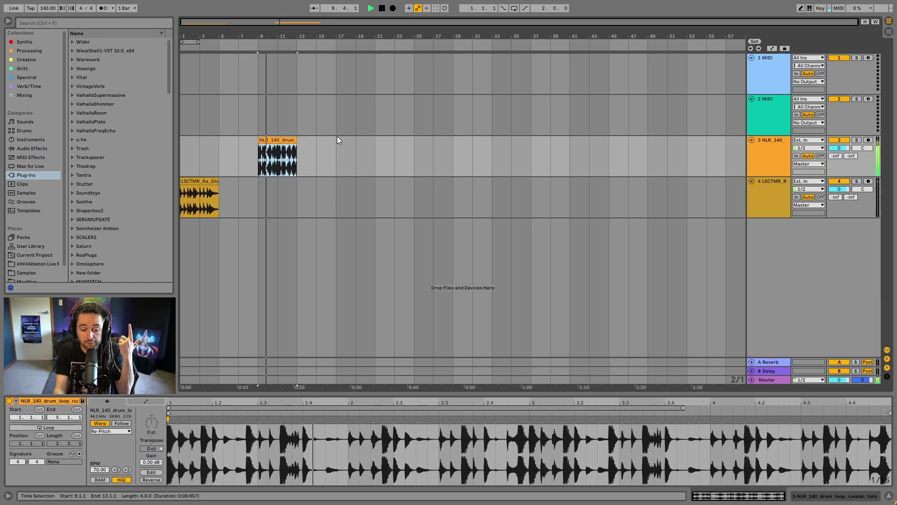
key("space")
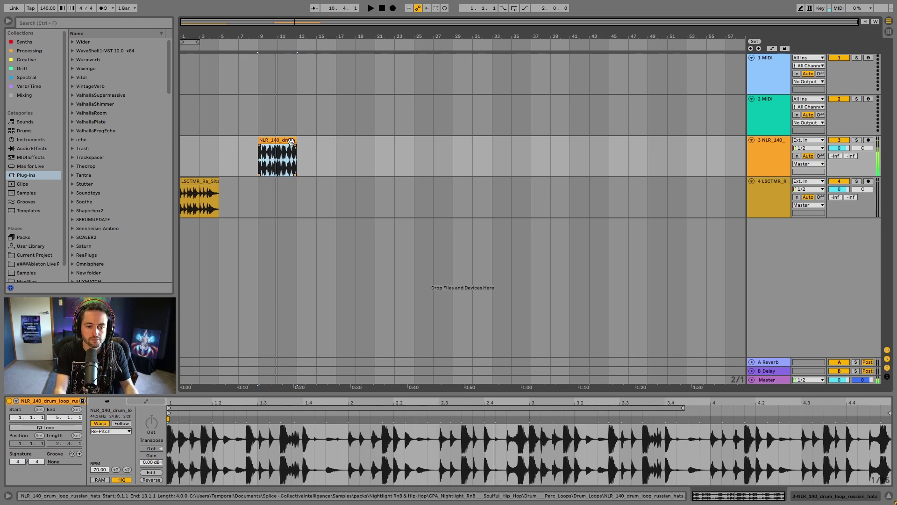
Stretch the drum loop clip to 16 bars, ending at bar 25, and play it in Re-Pitch mode.
left_click_drag(298, 140, 414, 151)
key("space")
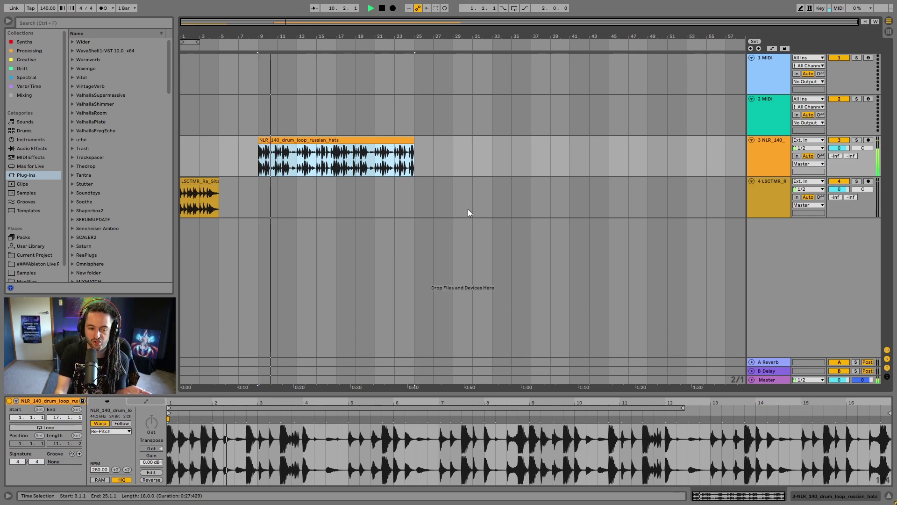
key("space")
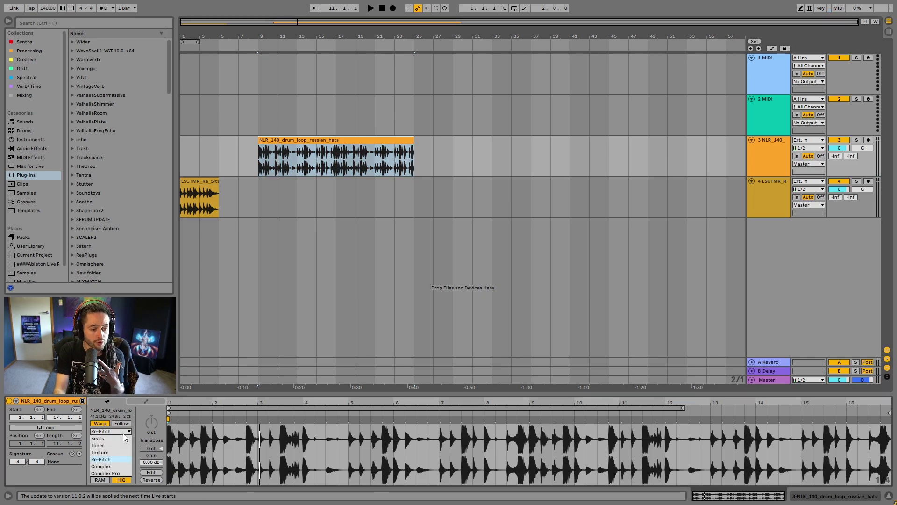
Audition the drum loop in Texture warp mode and raise its Flux to 100.
left_click(121, 432)
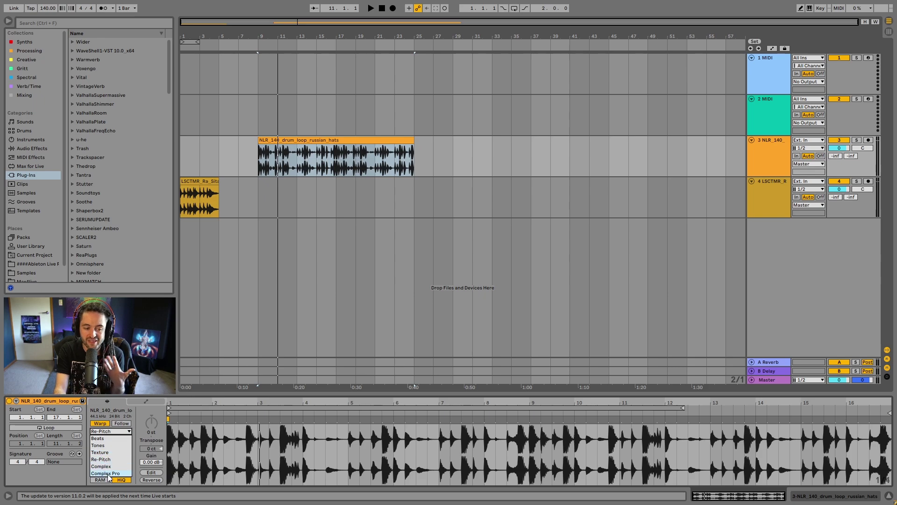
left_click(100, 452)
key("space")
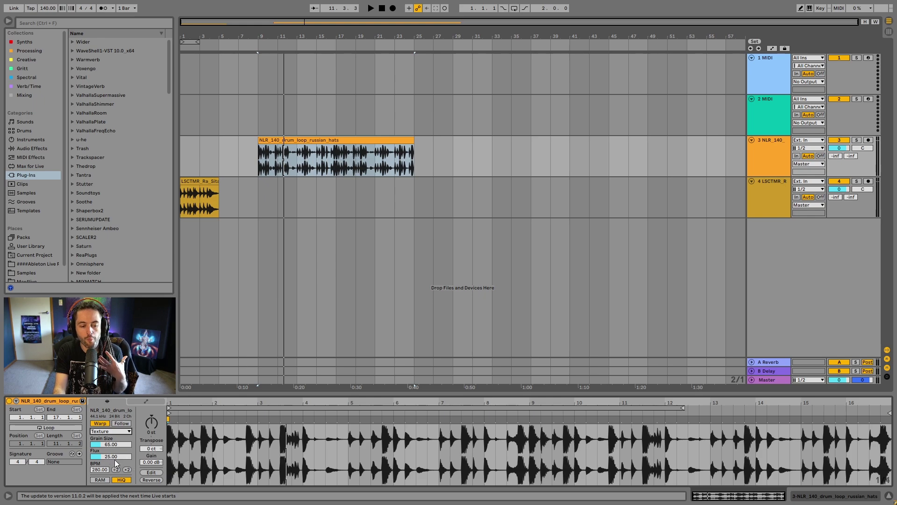
left_click_drag(115, 460, 115, 437)
key("space")
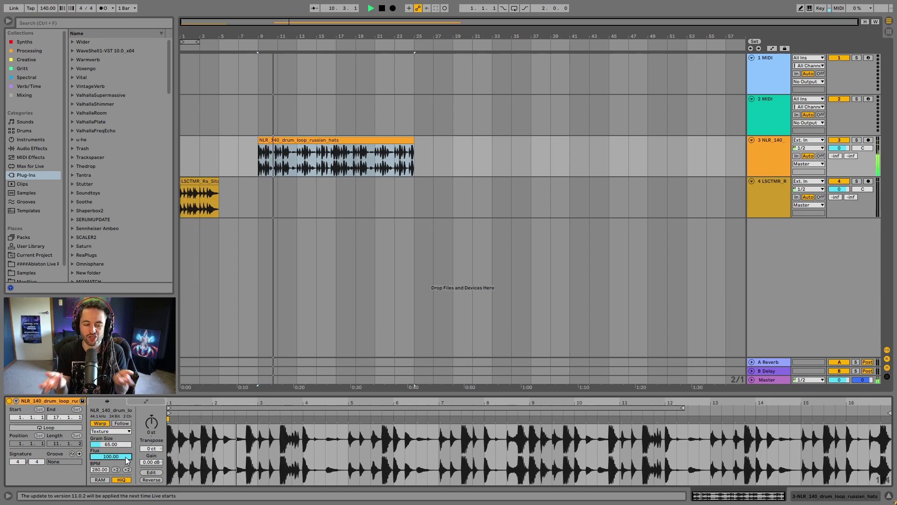
Set the Texture mode's Flux to 0 and vary the Grain Size during playback, finishing at 154.93.
left_click_drag(125, 456, 125, 481)
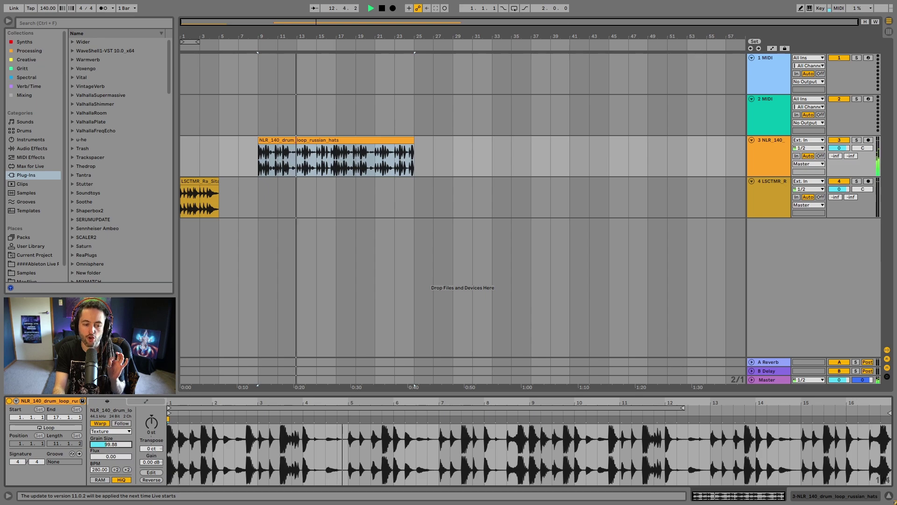
left_click_drag(109, 445, 109, 393)
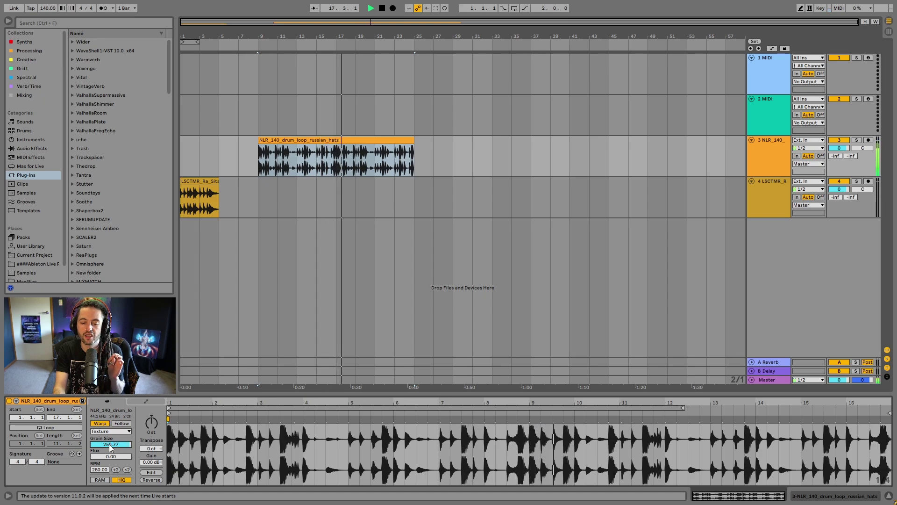
left_click_drag(110, 445, 111, 407)
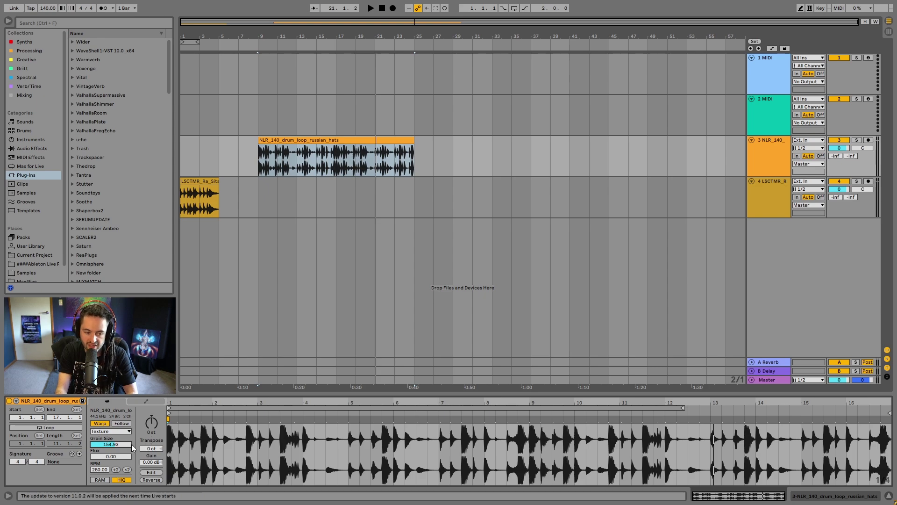
Switch the drum loop to Tones warp mode and raise the Grain Size to 82.81 while playing it.
left_click(117, 432)
left_click(115, 447)
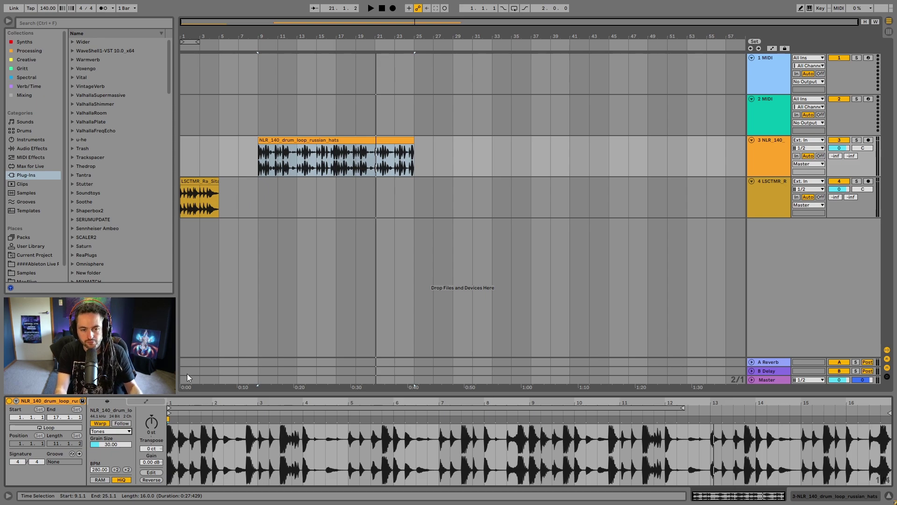
left_click_drag(116, 445, 127, 445)
key("space")
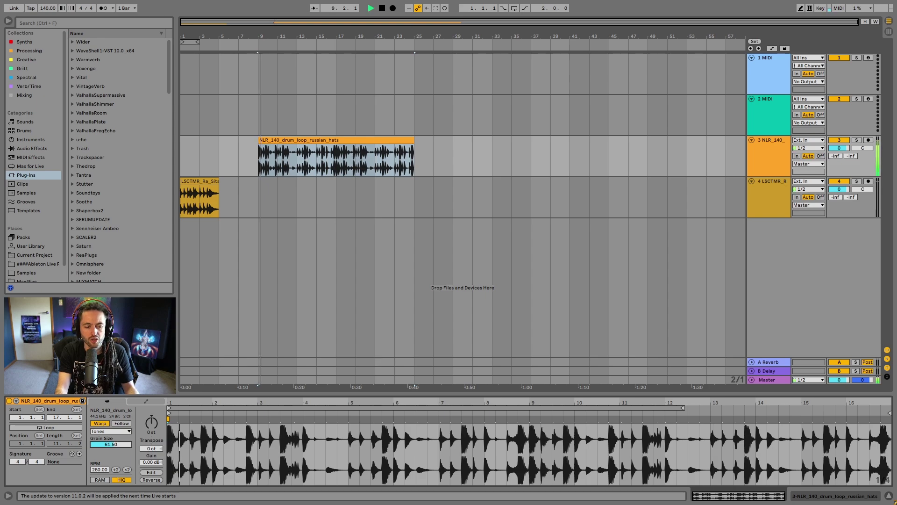
mouse_move(121, 447)
left_mouse_down()
mouse_move(121, 435)
mouse_move(117, 448)
left_mouse_up()
key("space")
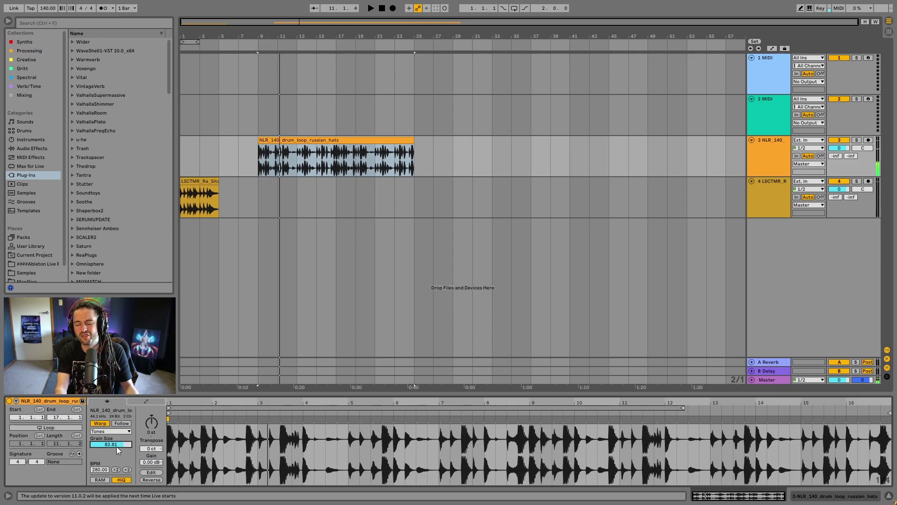
Keep Tones as the warp mode, replay the drum loop and lower the Grain Size to about 29.
left_click(111, 431)
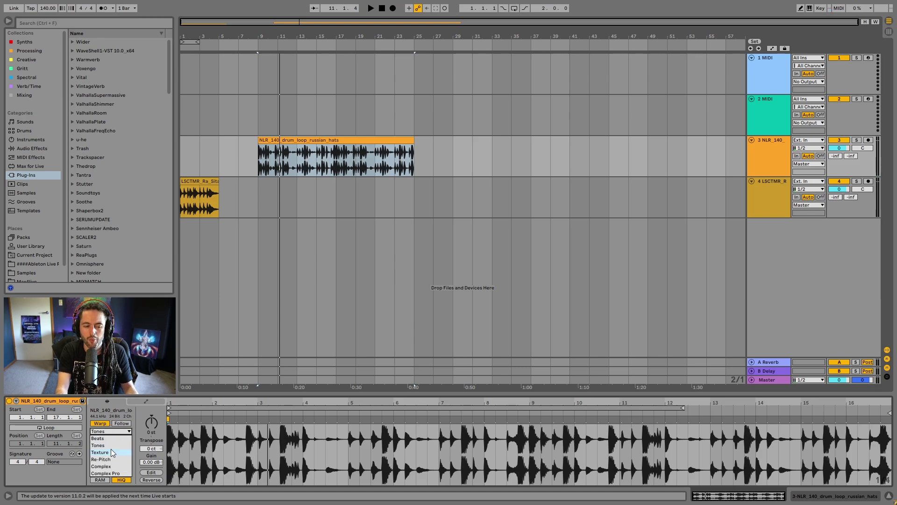
left_click(111, 445)
key("space")
mouse_move(114, 445)
left_mouse_down()
mouse_move(114, 434)
mouse_move(116, 465)
mouse_move(114, 445)
left_mouse_up()
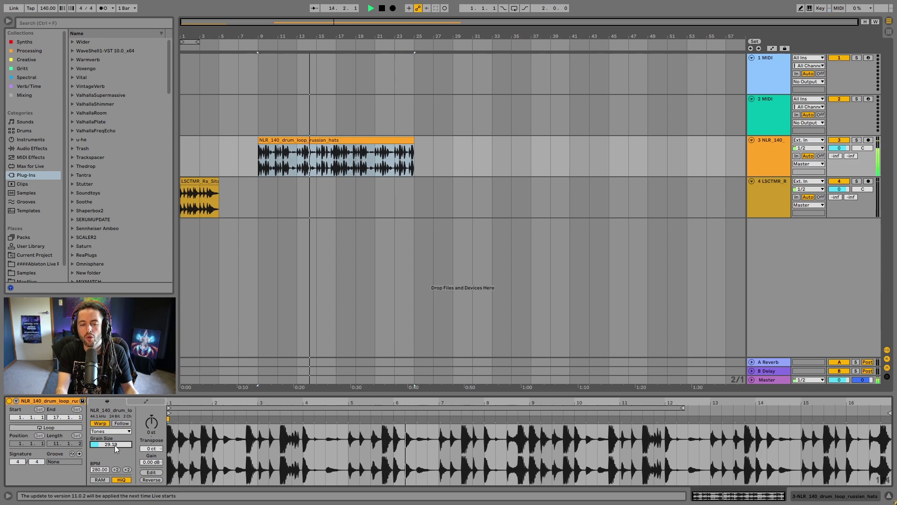
Switch the drum loop to Beats warp mode, keeping Preserve at Transients, and examine the first hits in the waveform.
left_click(113, 431)
left_click(114, 440)
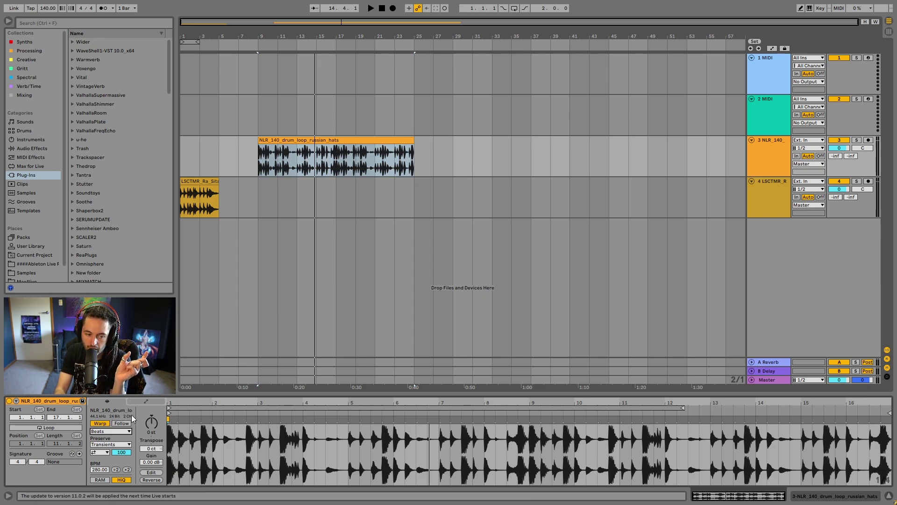
left_click(112, 444)
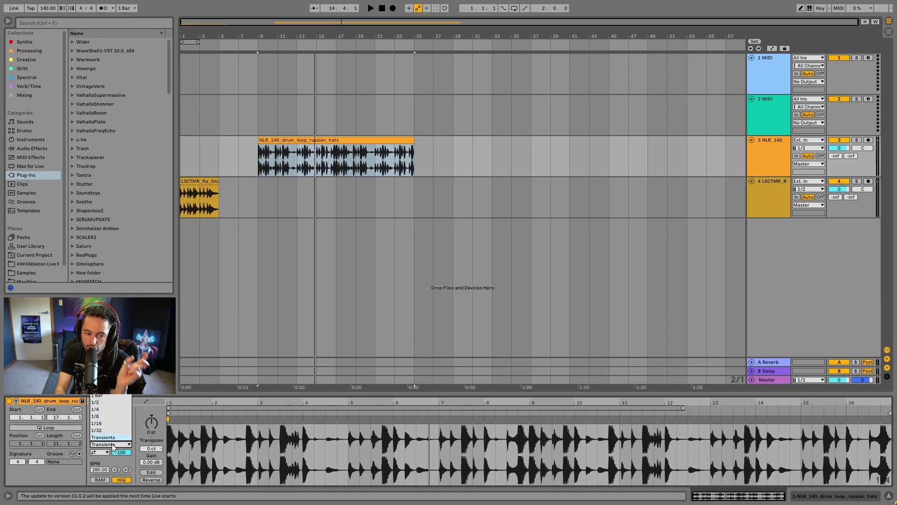
left_click(116, 448)
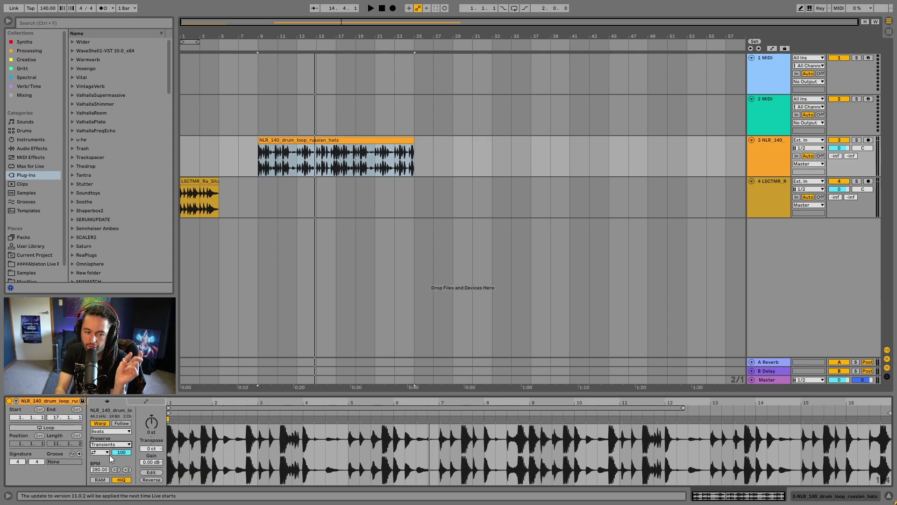
left_click(109, 445)
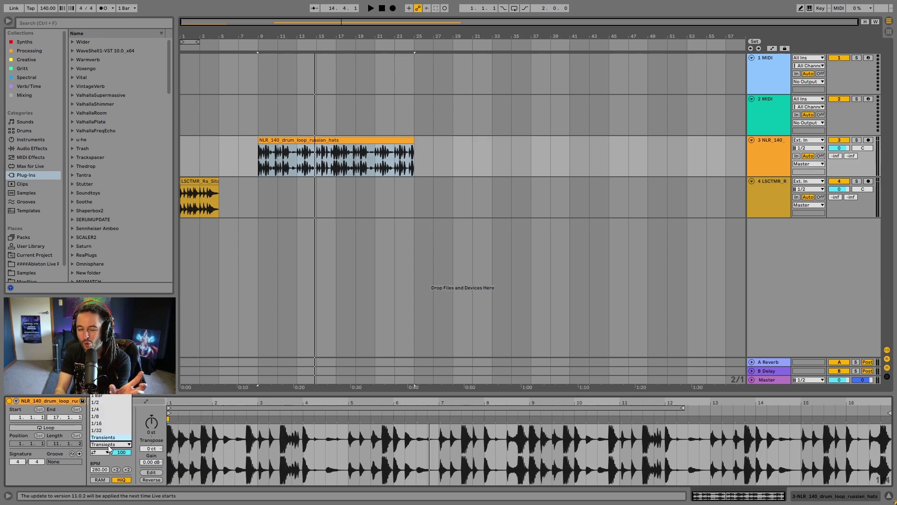
left_click(108, 445)
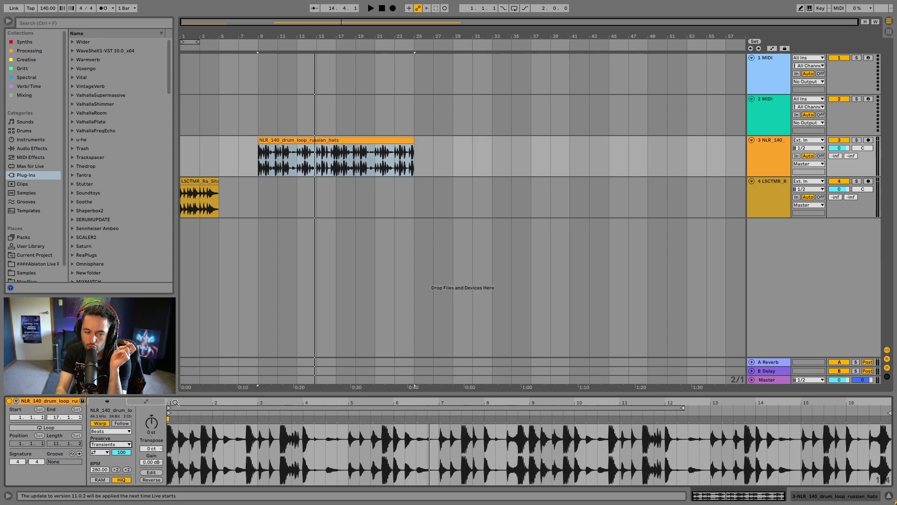
left_click_drag(175, 402, 257, 444)
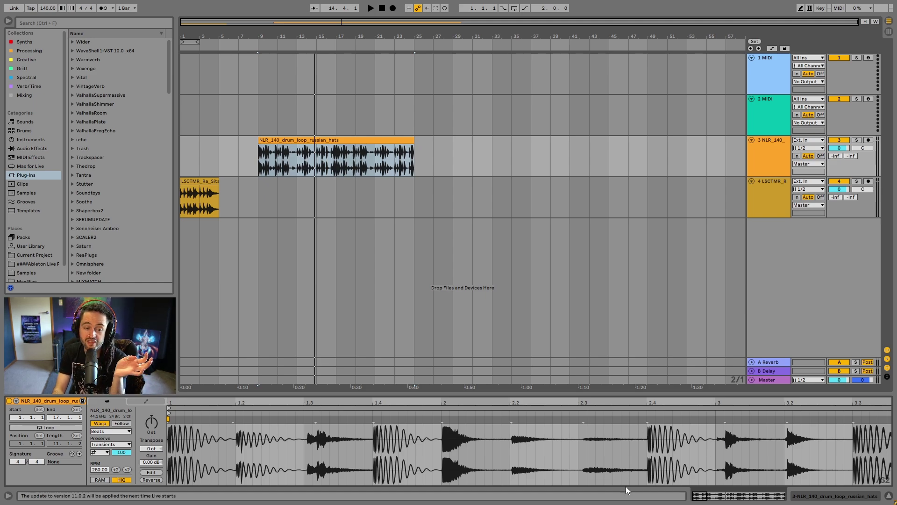
mouse_move(425, 403)
left_mouse_down()
mouse_move(227, 403)
mouse_move(237, 442)
left_mouse_up()
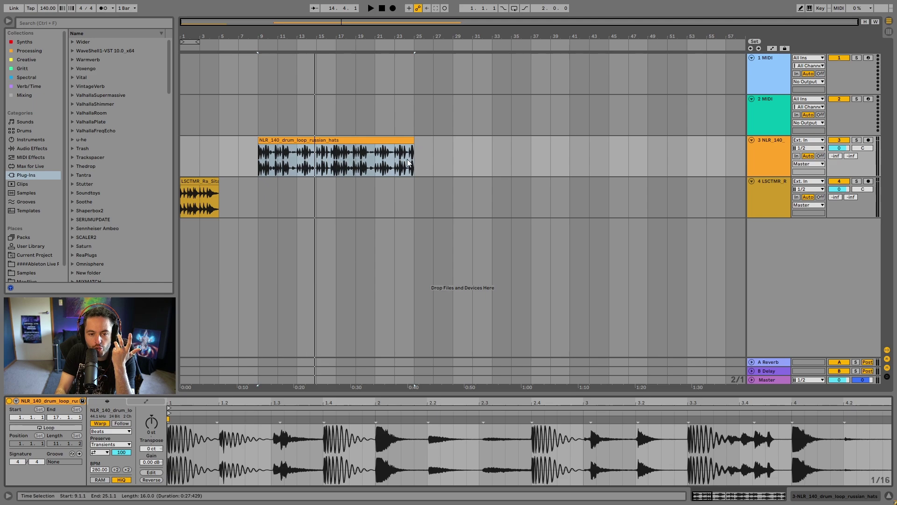
Compress the drum loop clip to 6 bars, ending at bar 15, and highlight the first drum hit in its waveform.
left_click(412, 140)
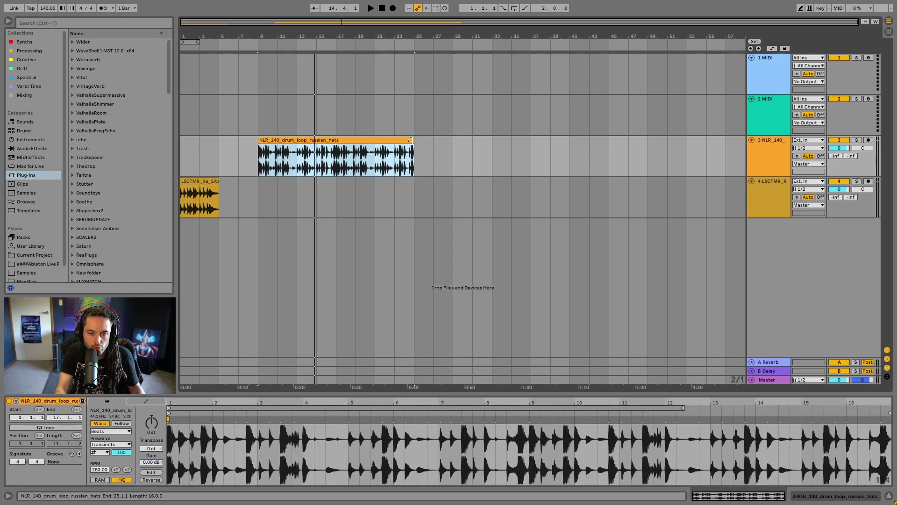
left_click_drag(400, 142, 302, 142)
scroll(179, 451, "up", 10)
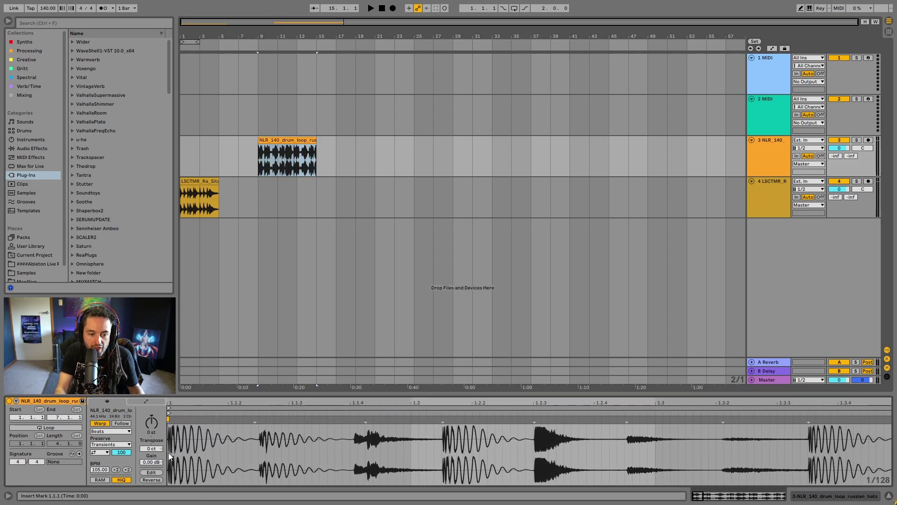
left_click_drag(169, 453, 259, 449)
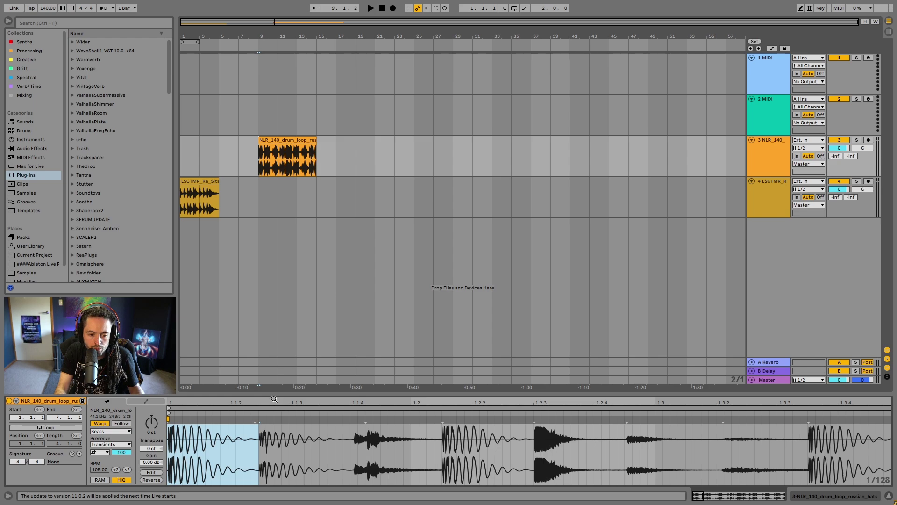
scroll(182, 469, "down", 4)
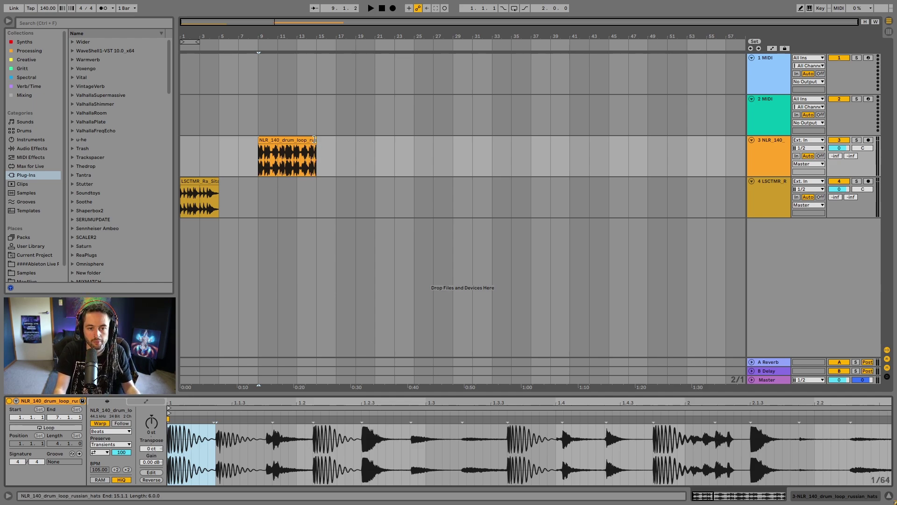
Stretch the drum loop clip to 8 bars, ending at bar 17, and inspect the opening transients up close.
left_click_drag(314, 139, 329, 144)
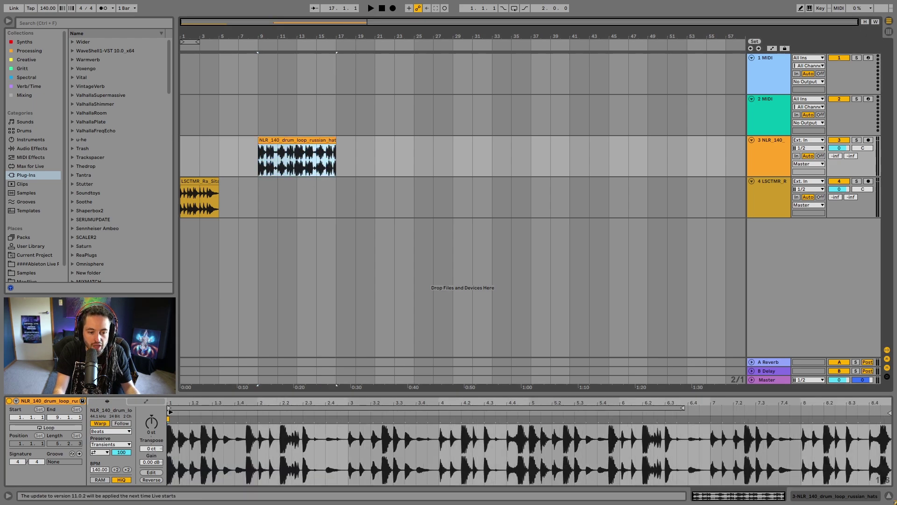
key("plus")
key("plus")
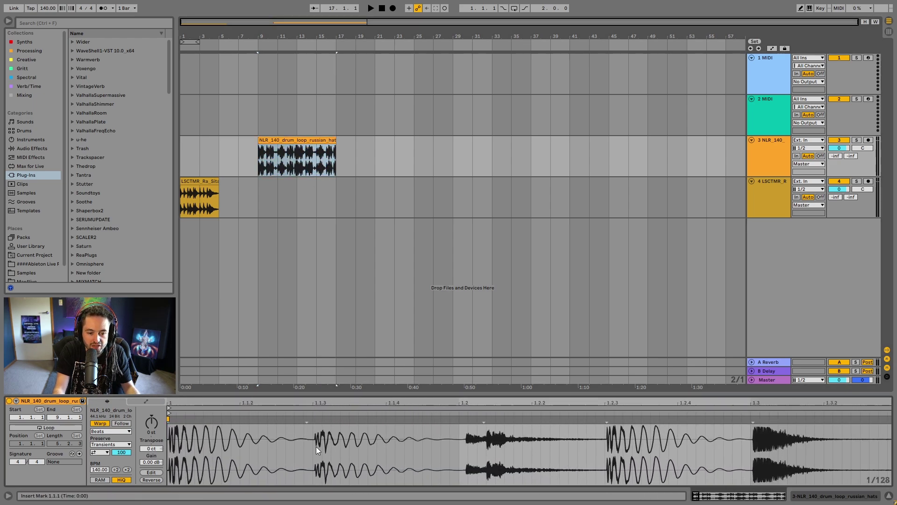
Highlight the first drum hit from 1.1.1 to 1.1.3 and change the clip's fixed grid to 1/16, then 1/8.
left_click_drag(314, 445, 164, 452)
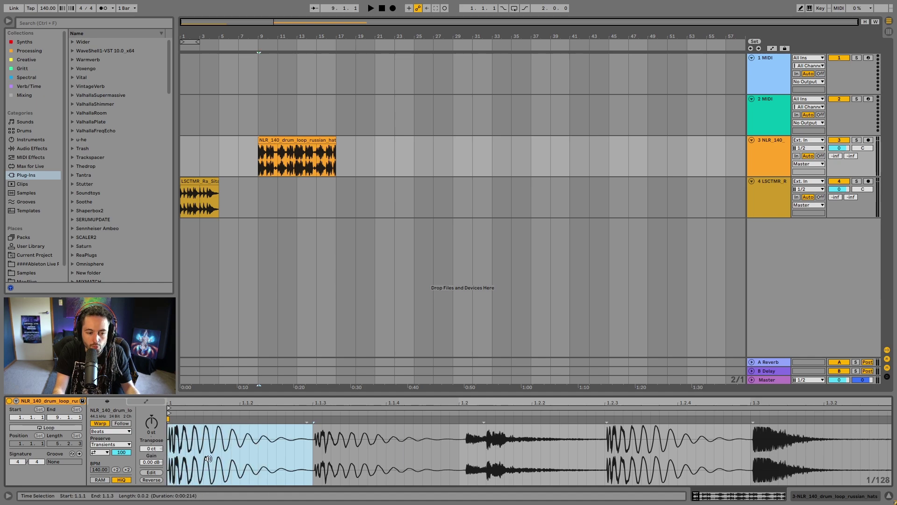
right_click(261, 460)
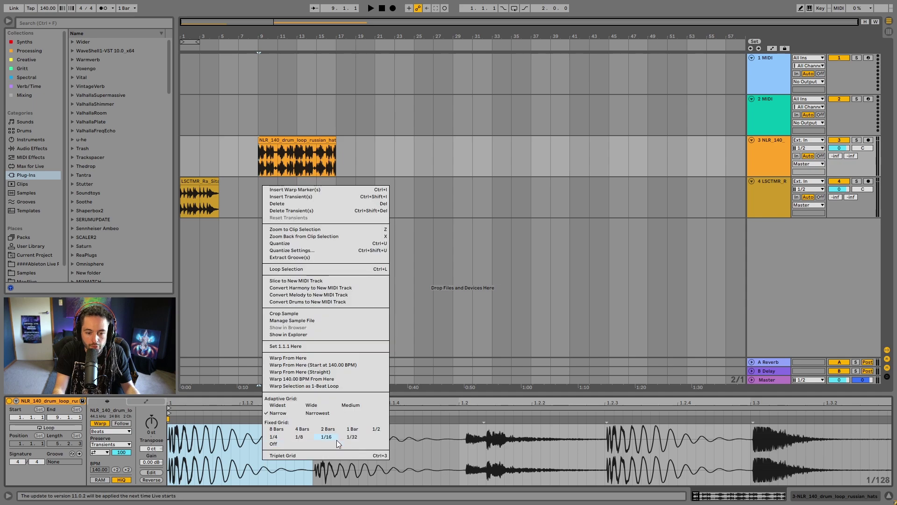
left_click(323, 447)
right_click(303, 455)
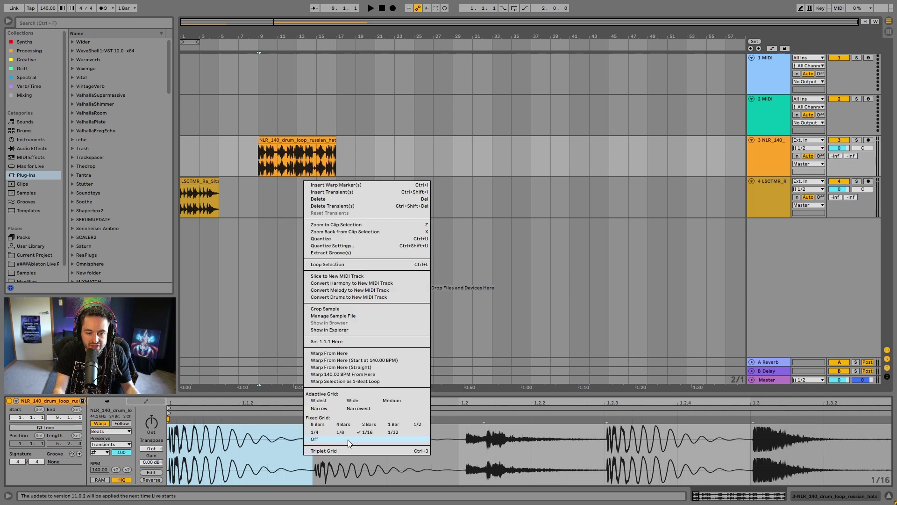
left_click(316, 448)
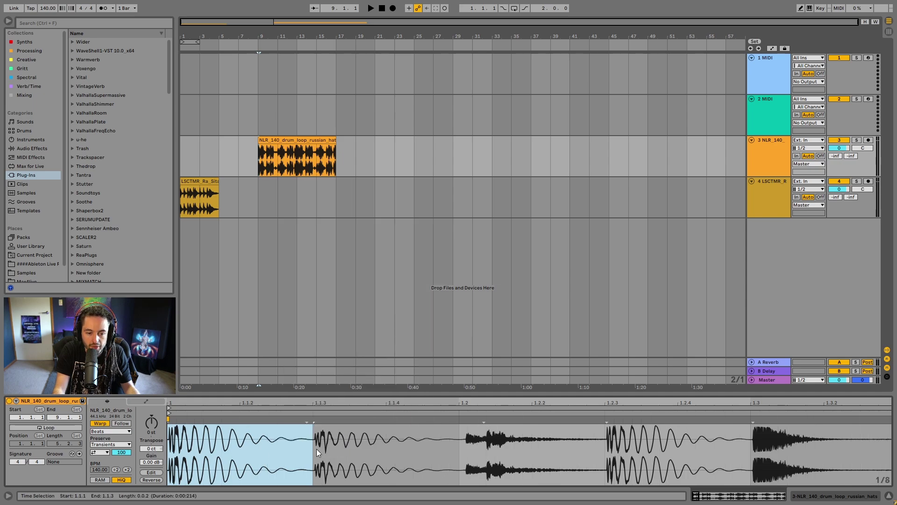
Stretch the drum loop clip to 16 bars, ending at bar 25, and set the waveform's fixed grid to 1/4 with the first hit highlighted.
left_click(331, 141)
left_click_drag(333, 140, 415, 145)
left_click_drag(169, 402, 177, 414)
left_click_drag(418, 442, 189, 445)
left_click_drag(315, 403, 316, 387)
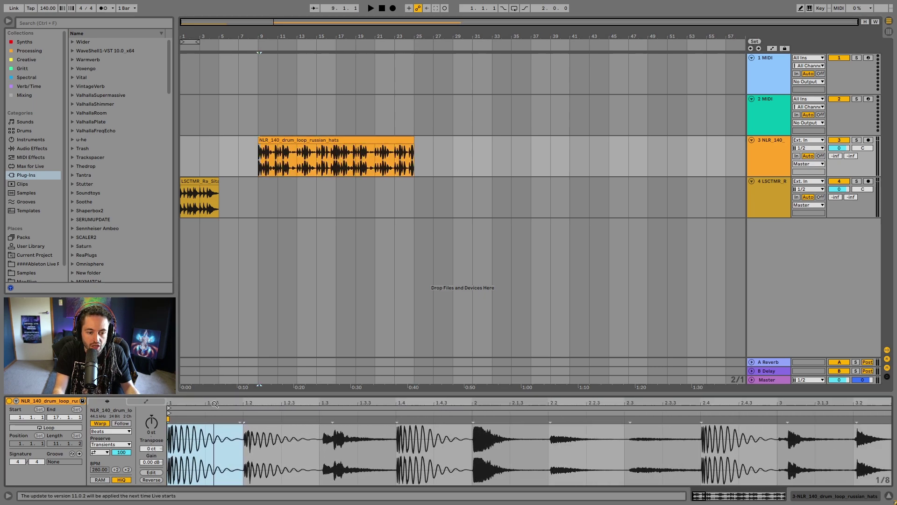
right_click(216, 456)
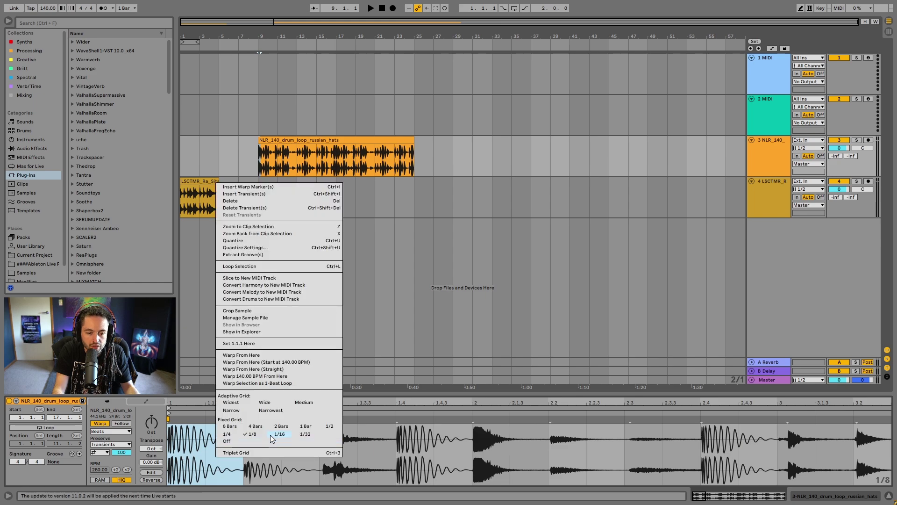
left_click(235, 434)
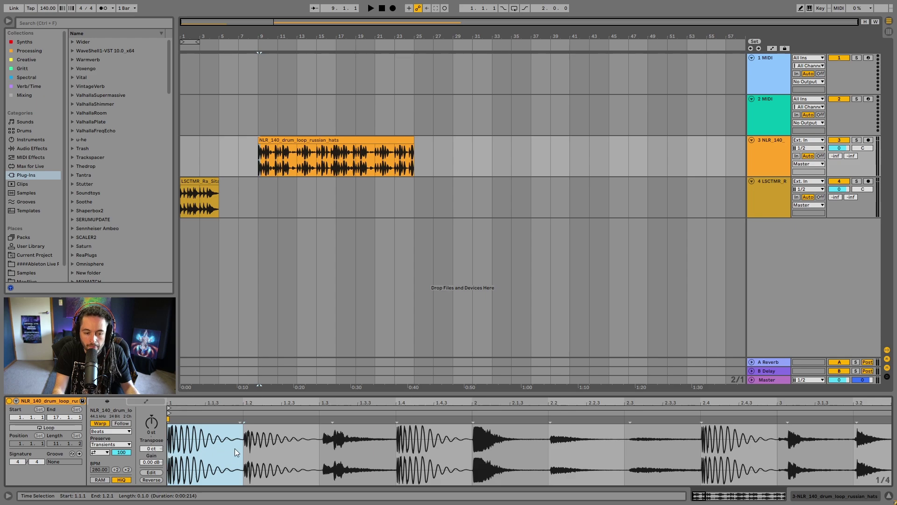
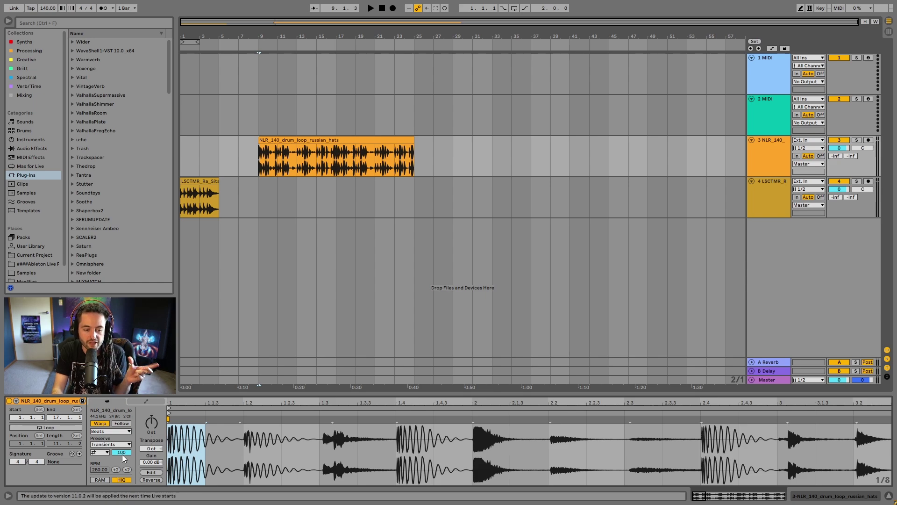
Keep the transient loop mode at Loop Back-and-Forth and play the opening of the drum loop.
left_click(100, 454)
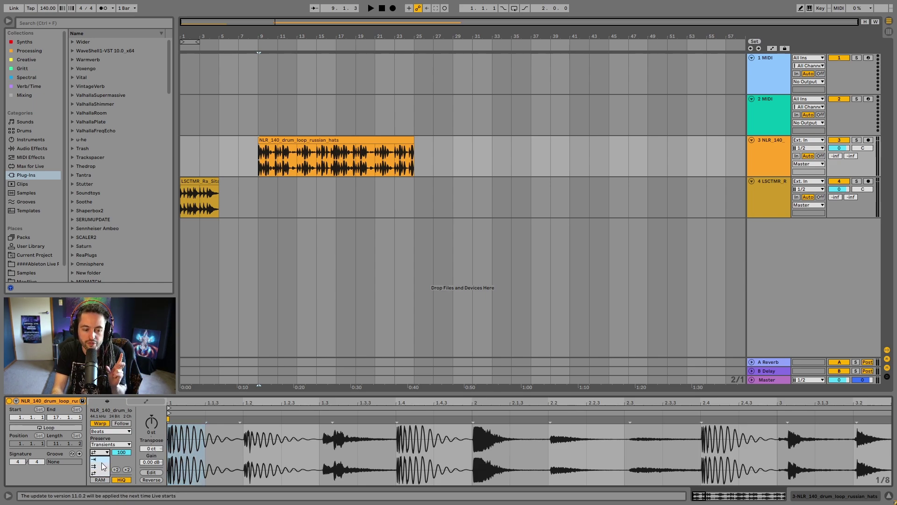
left_click(98, 467)
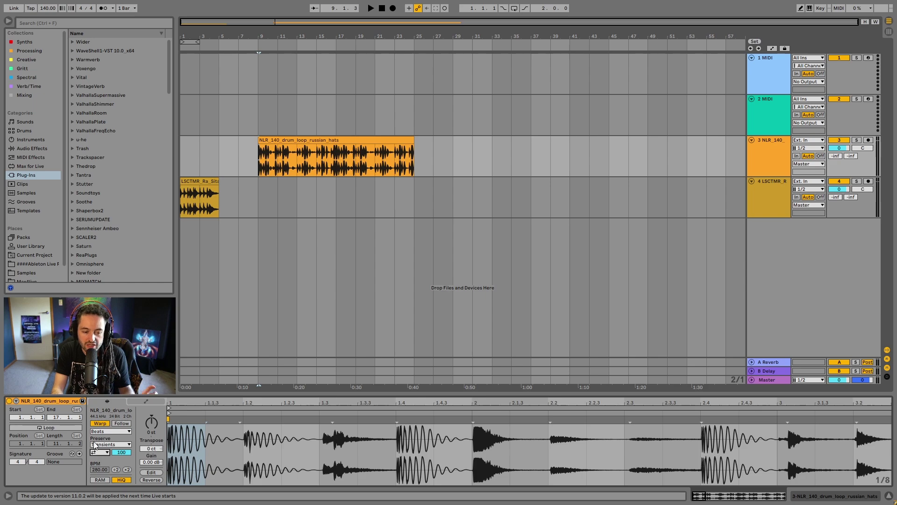
left_click(173, 453)
key("space")
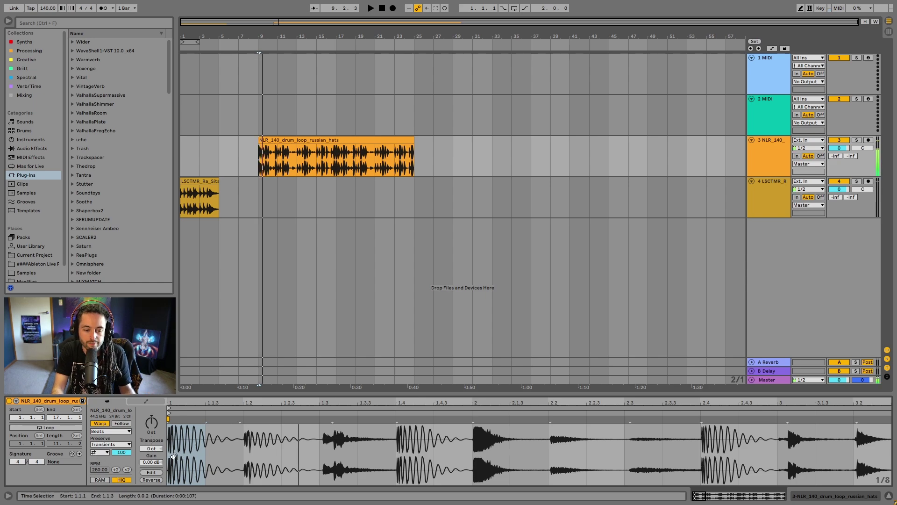
key("space")
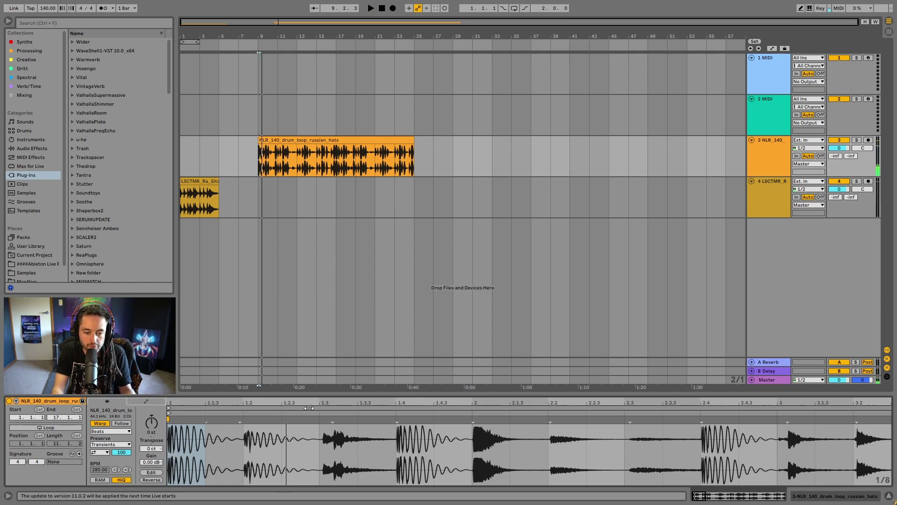
Highlight the tail of the first hit from 1.1.3 to 1.2.1, play it, and highlight the hit's beginning from 1.1.1 to 1.1.3.
key("ctrl+a")
left_click_drag(243, 454, 206, 459)
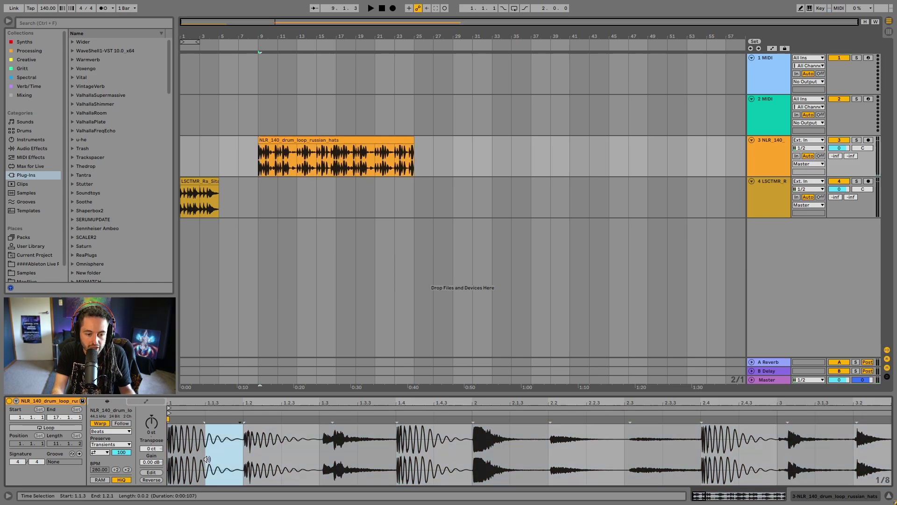
key("space")
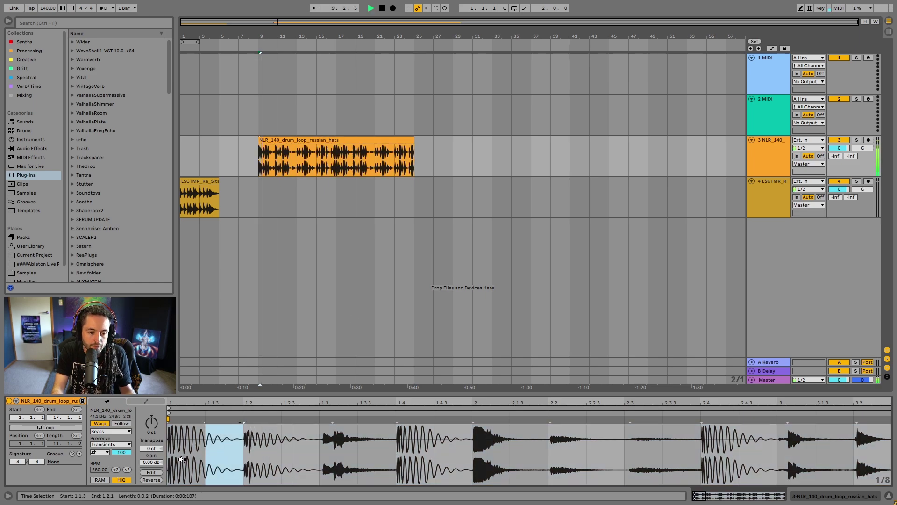
key("space")
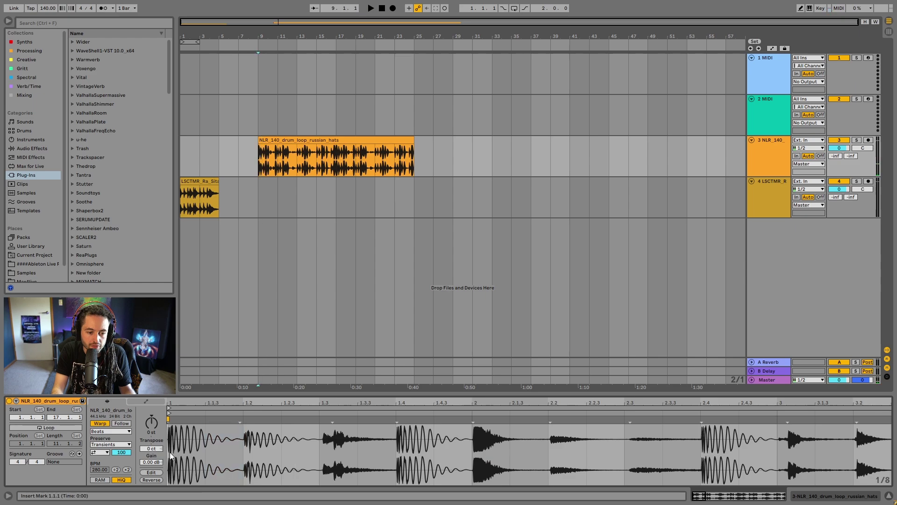
left_click_drag(170, 452, 208, 454)
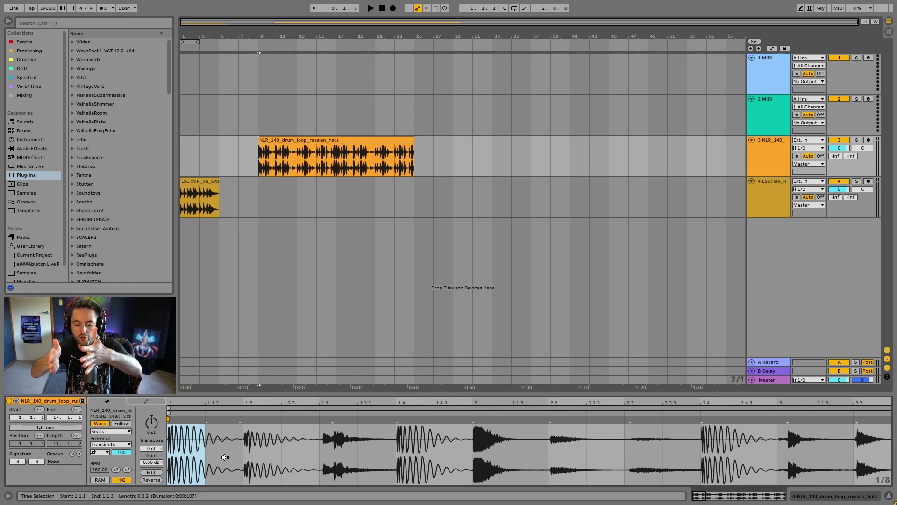
Set Preserve to 1/16 for the drum loop, keep back-and-forth transient looping, and highlight 1.1.1 to 1.1.3 in the waveform.
left_click(112, 444)
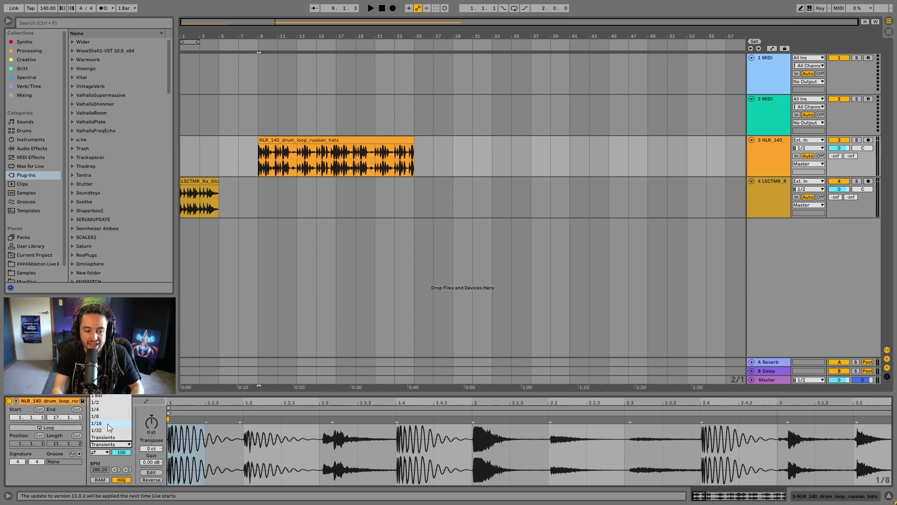
left_click(97, 426)
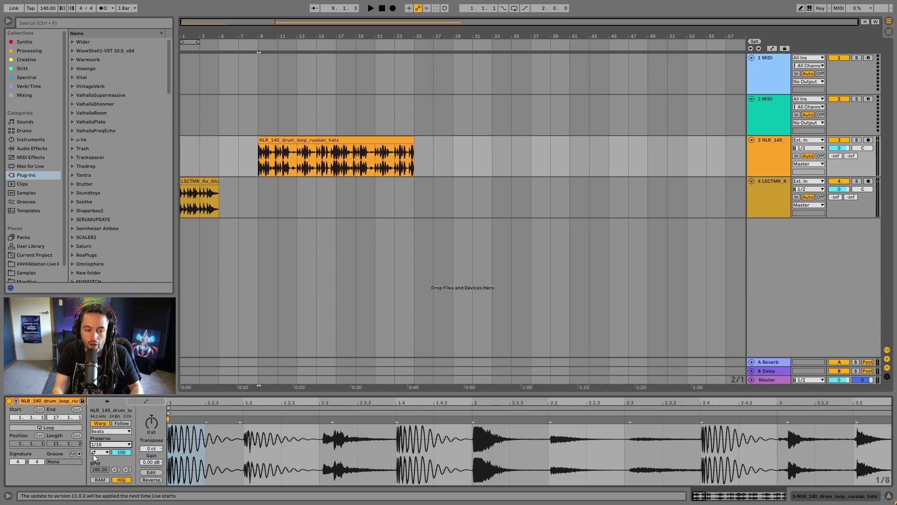
left_click(106, 445)
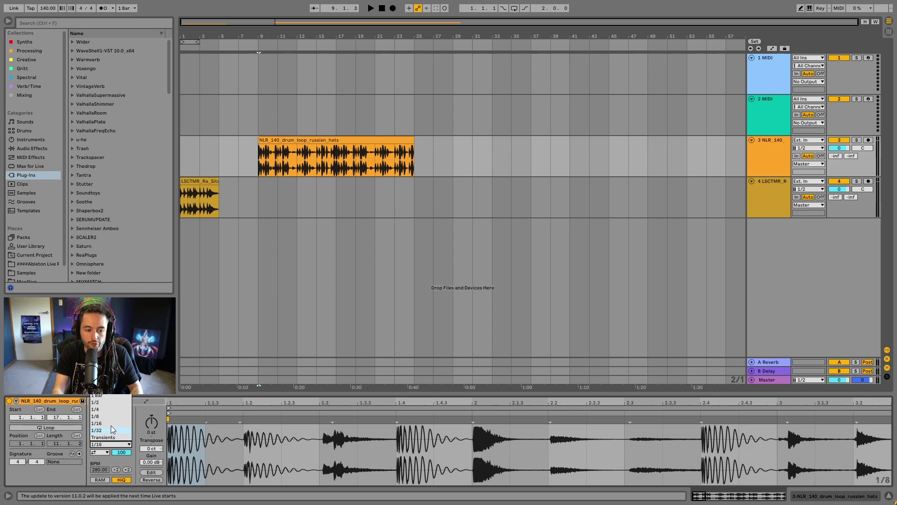
left_click(101, 424)
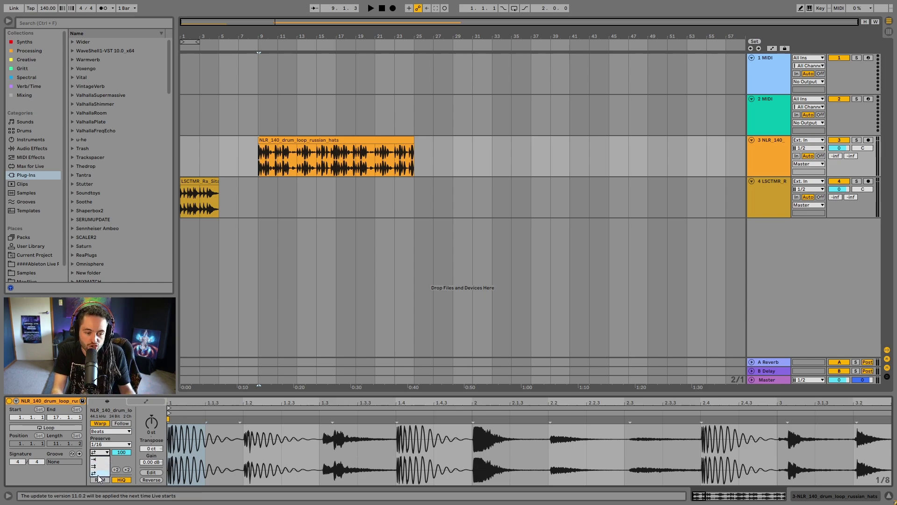
left_click(98, 452)
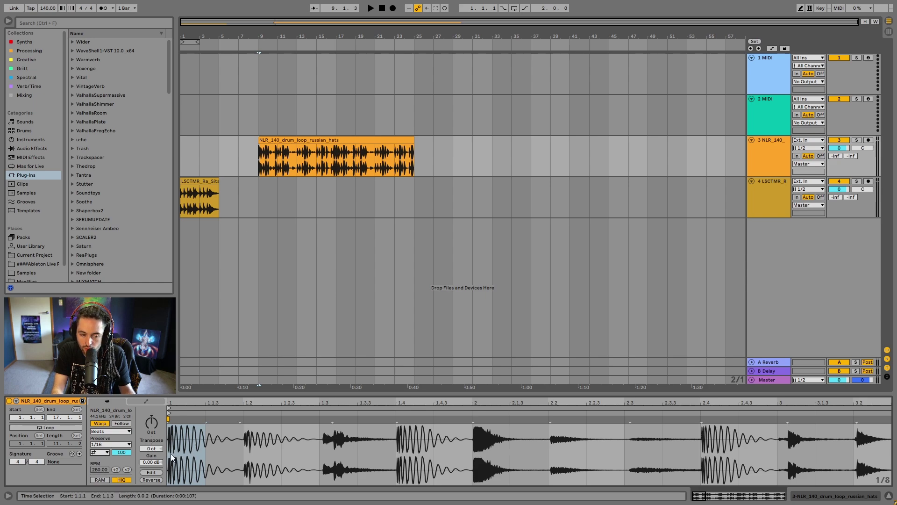
left_click_drag(171, 453, 203, 455)
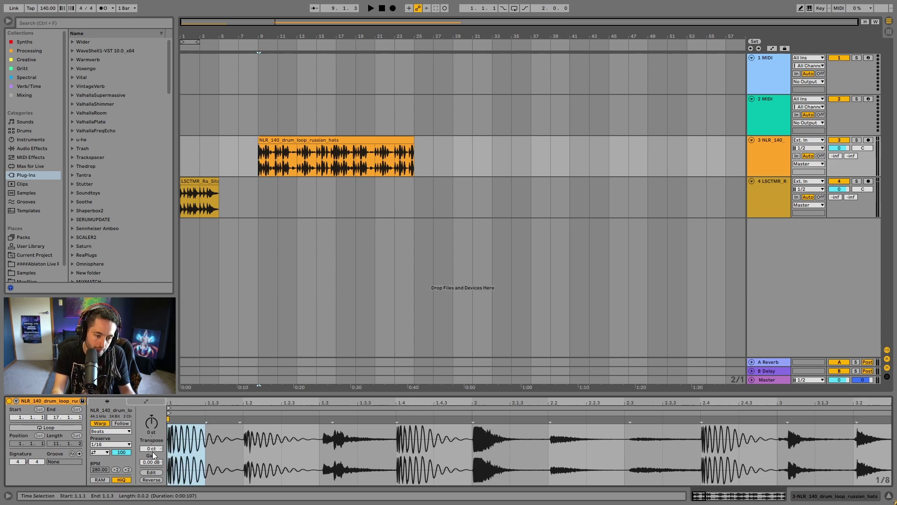
Set the transient loop mode to Loop Off and play the whole drum loop clip from its start.
left_click(100, 451)
left_click(97, 465)
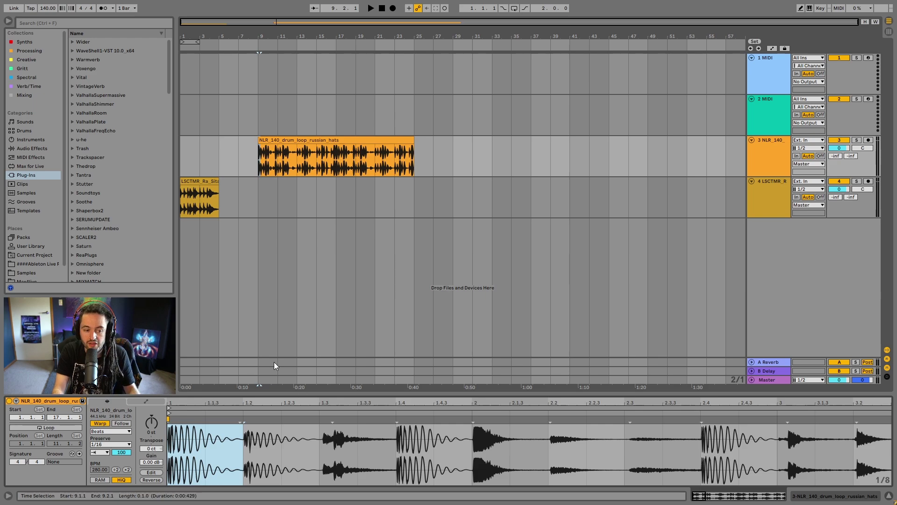
left_click(260, 140)
key("space")
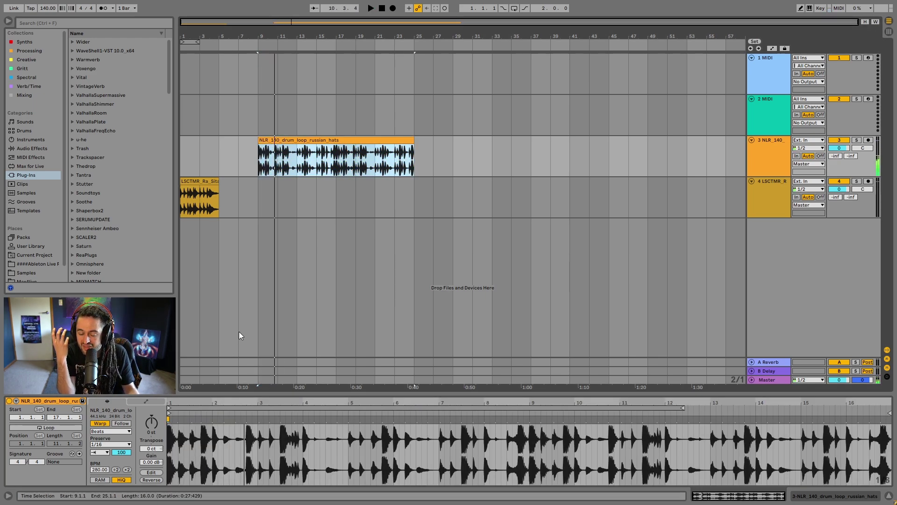
key("space")
key("space")
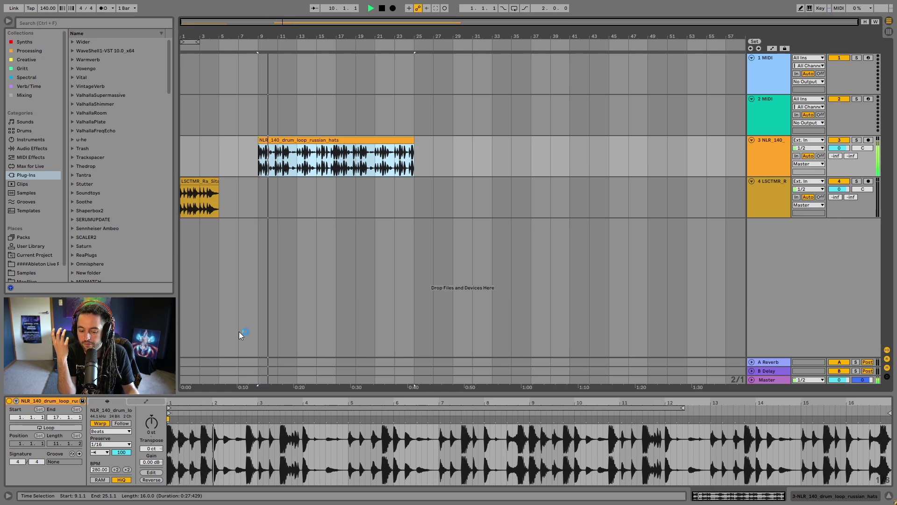
Compare Loop Back-and-Forth with Loop Off as the transient loop mode, replay the drum loop, and finish on Loop Off.
left_click(107, 452)
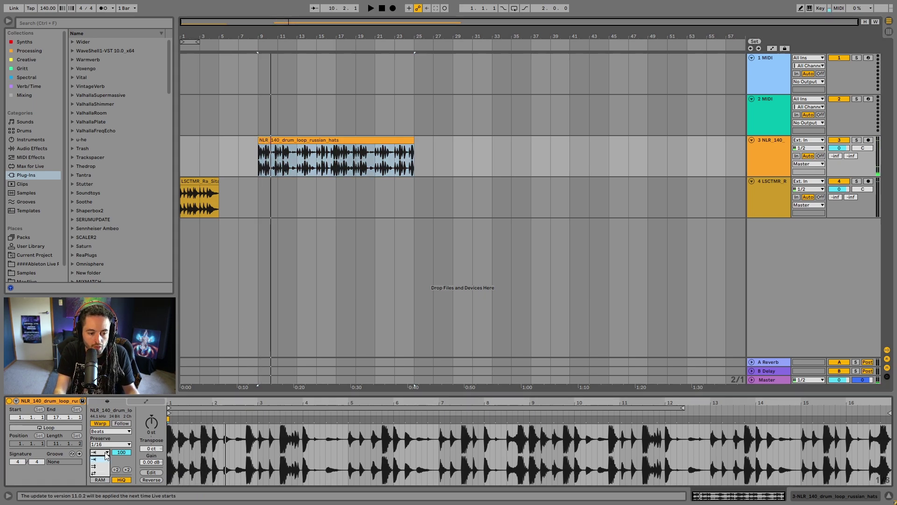
left_click(99, 473)
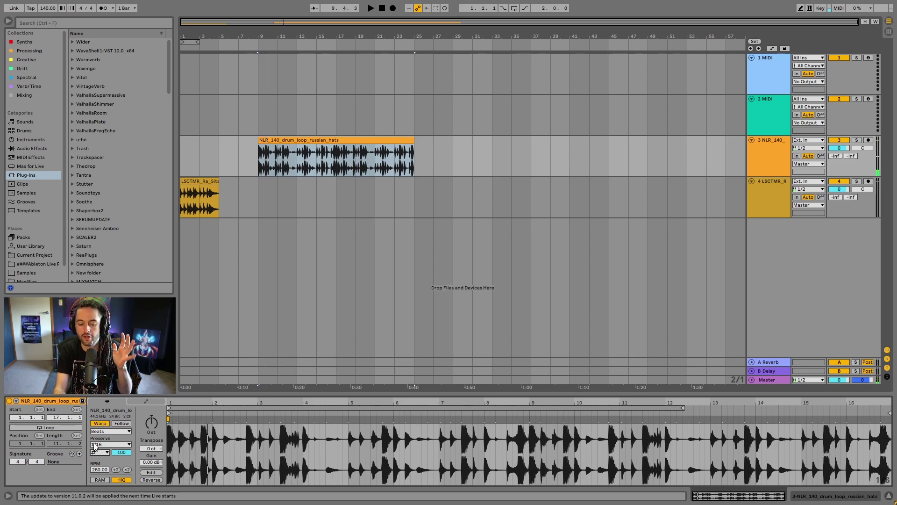
left_click(100, 452)
left_click(99, 459)
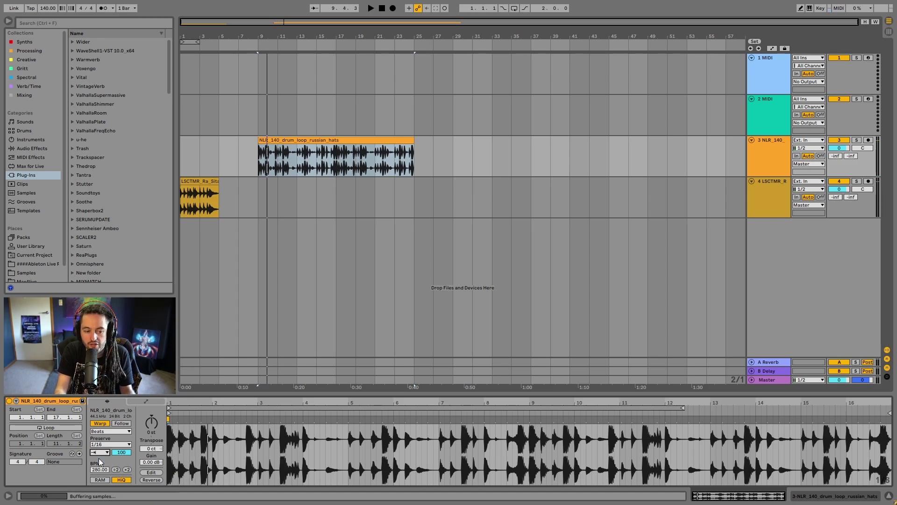
key("space")
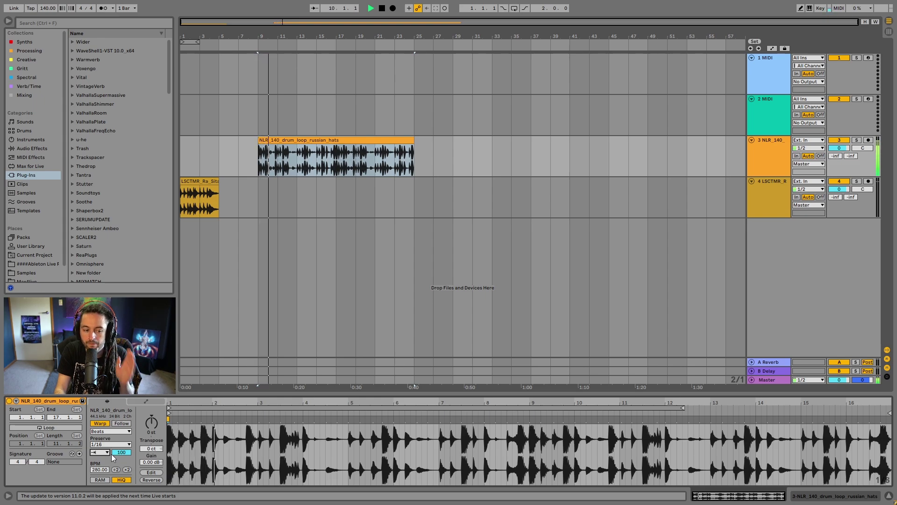
key("space")
Highlight the first hit up to 1.1.3, lower the transient envelope to about 25 and play the drum loop.
left_click_drag(173, 400, 211, 450)
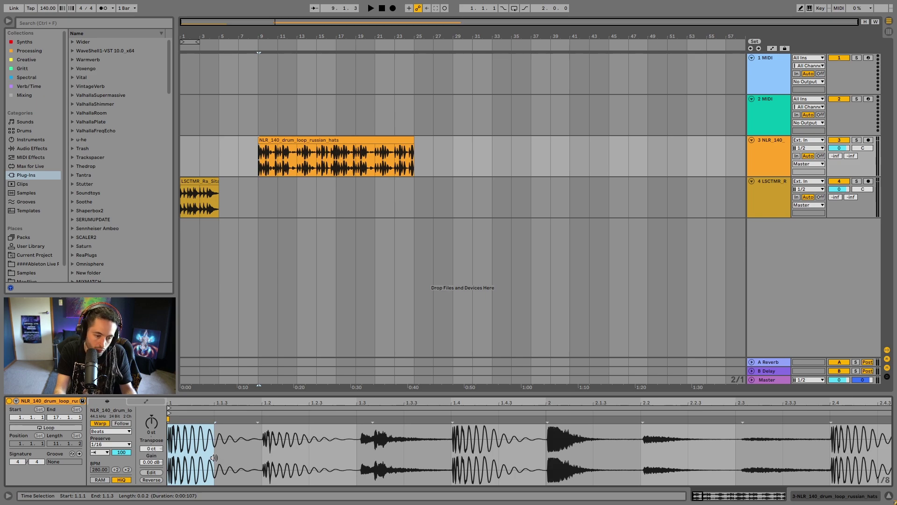
left_click_drag(125, 453, 126, 463)
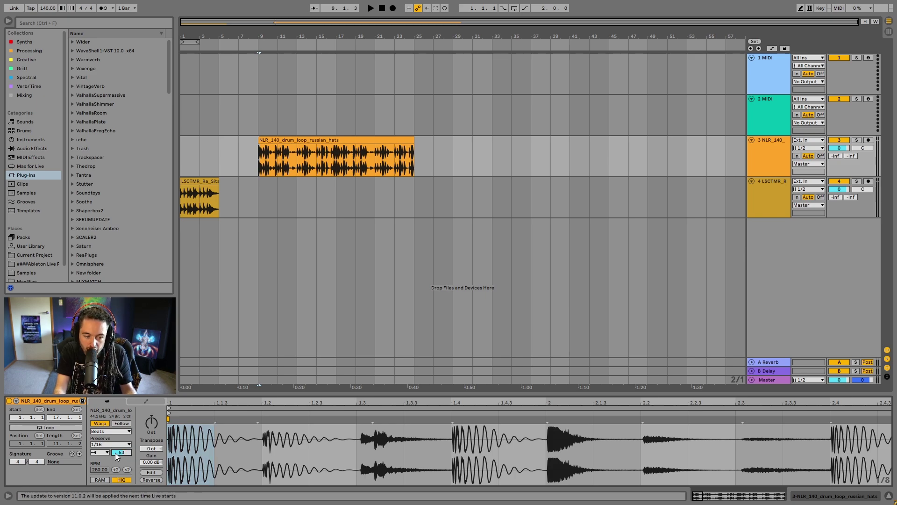
type("0")
key("Return")
key("space")
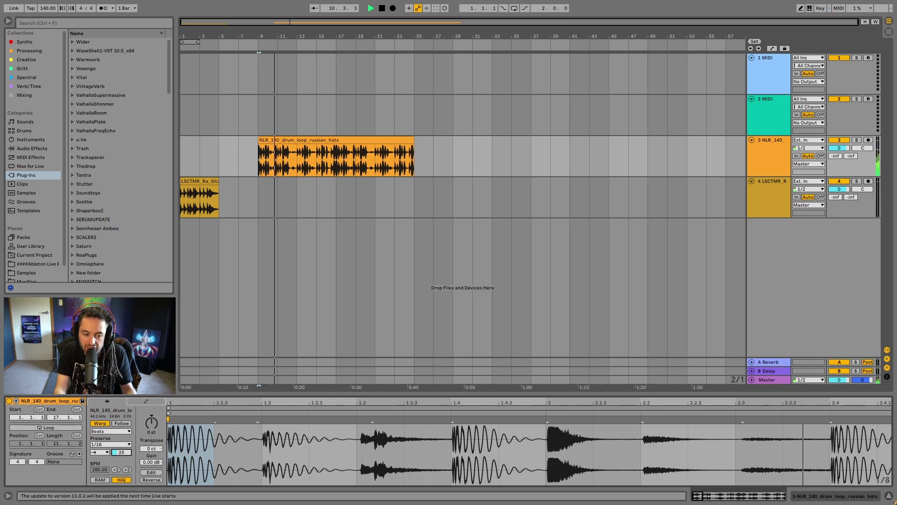
Stop playback, restore the transient envelope to 100 with Loop Forward as the loop mode, and highlight 1.1.1 to 1.1.3.
key("Delete")
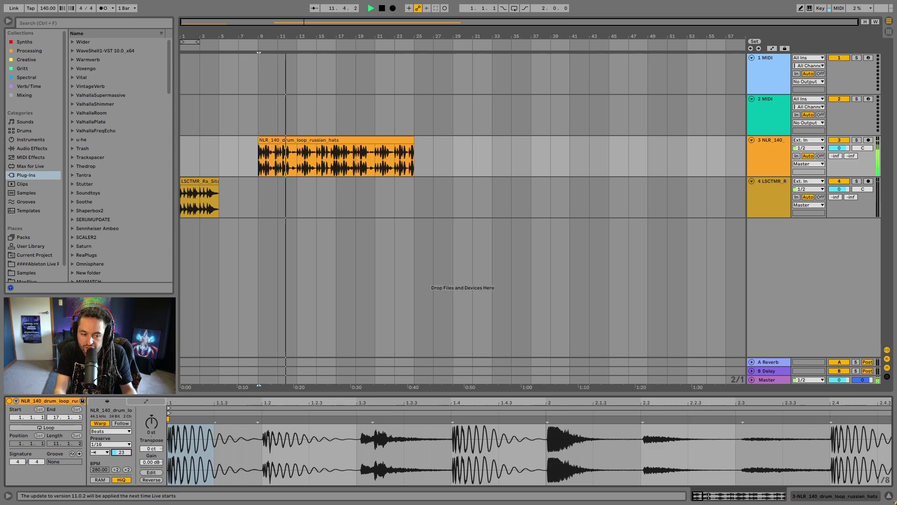
key("space")
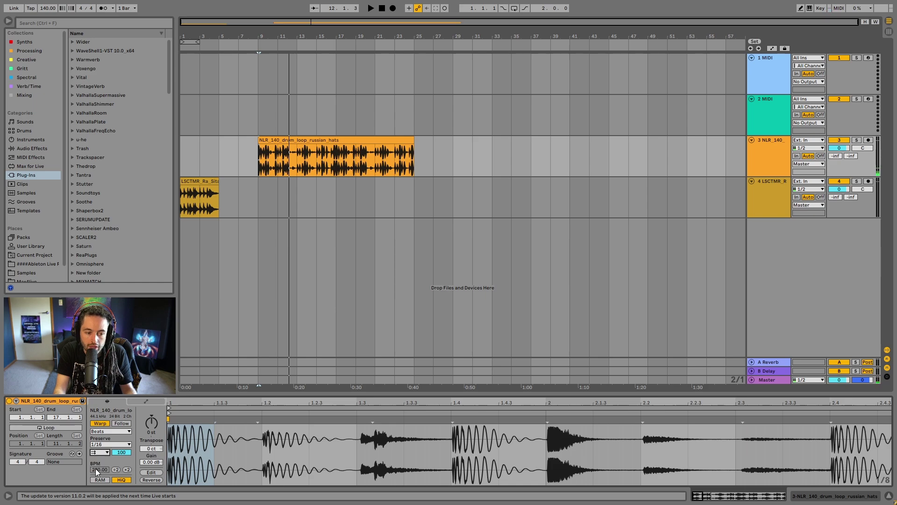
left_click(170, 451)
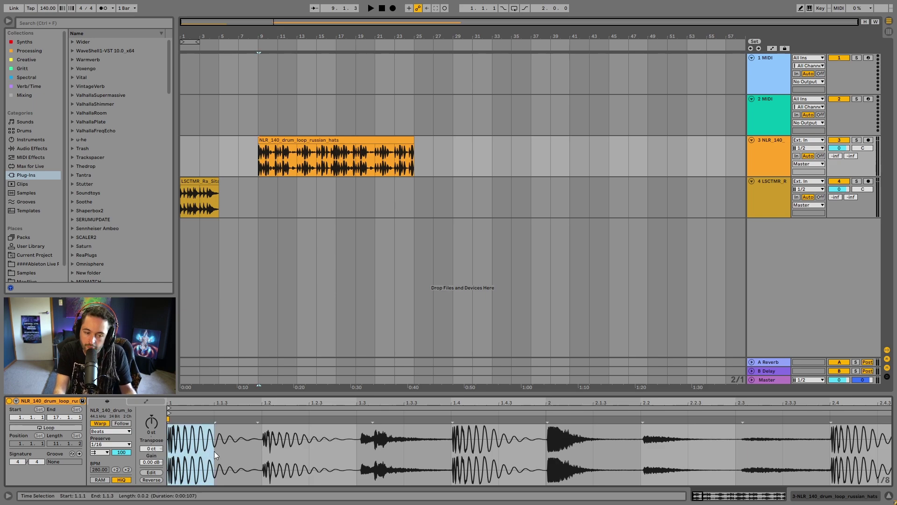
Play the drum loop from bar 9, stop it, and check the warp mode choices while keeping Beats.
key("space")
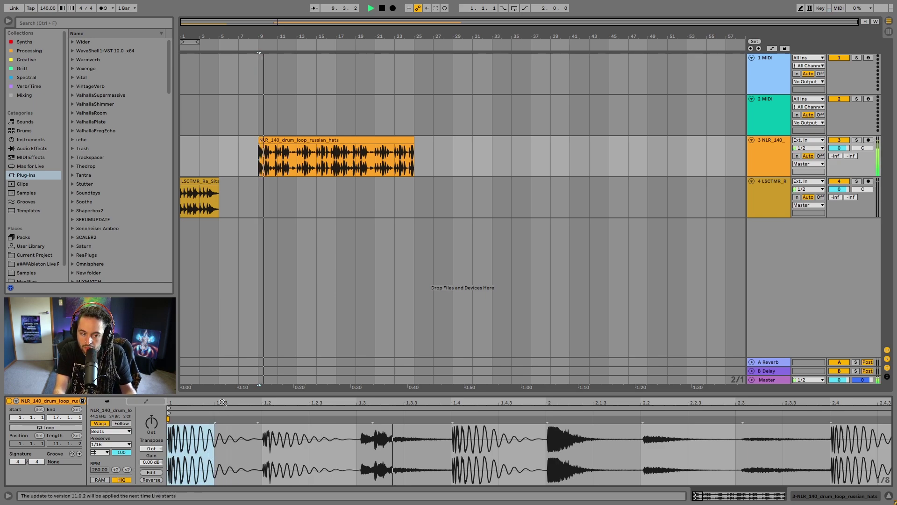
key("minus")
key("minus")
mouse_move(121, 452)
left_mouse_down()
mouse_move(121, 473)
mouse_move(126, 445)
left_mouse_up()
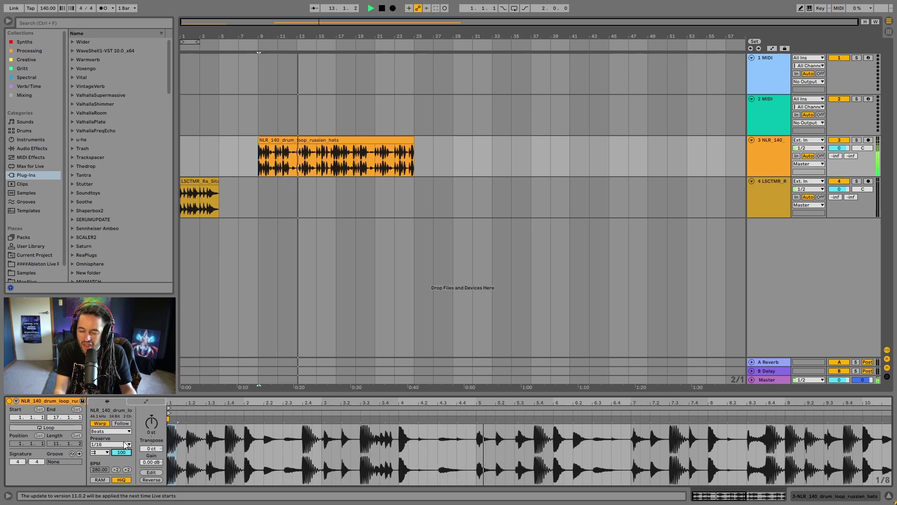
key("space")
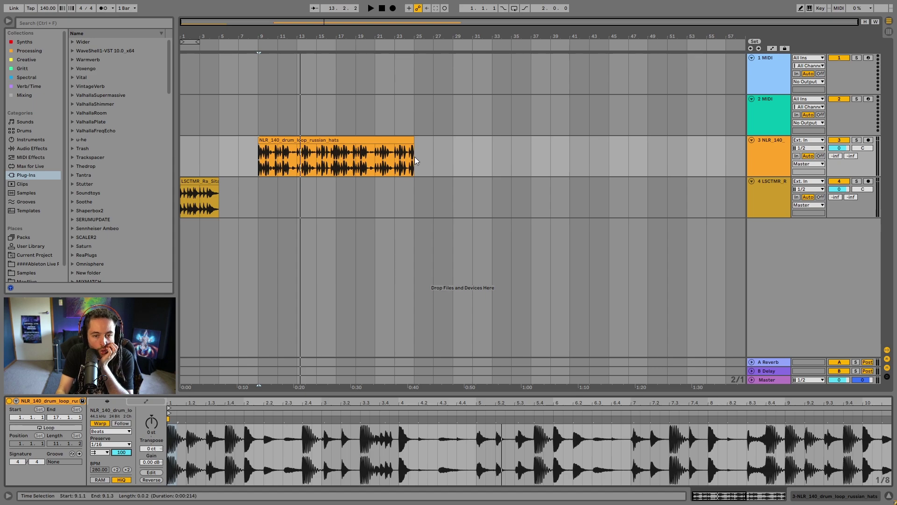
left_click(103, 432)
left_click(99, 438)
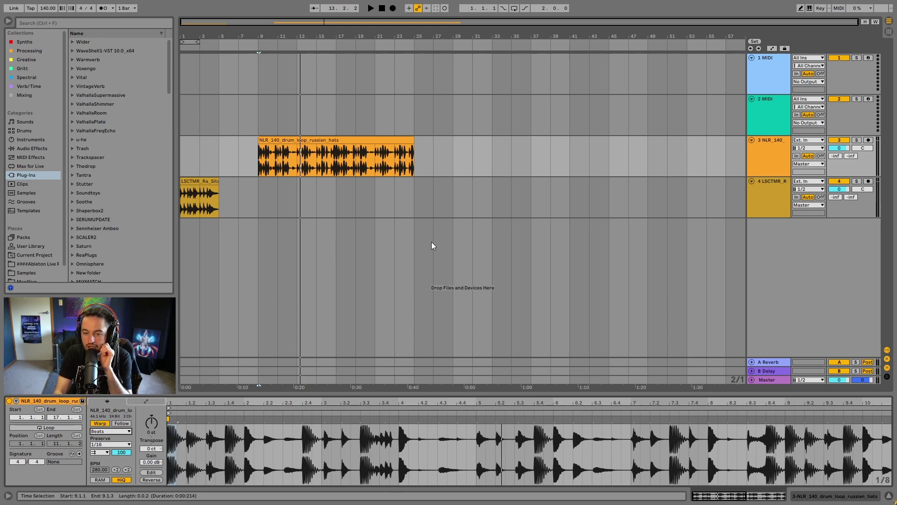
Compress the stretched drum loop clip so that it ends at bar 13.
left_click_drag(410, 143, 298, 173)
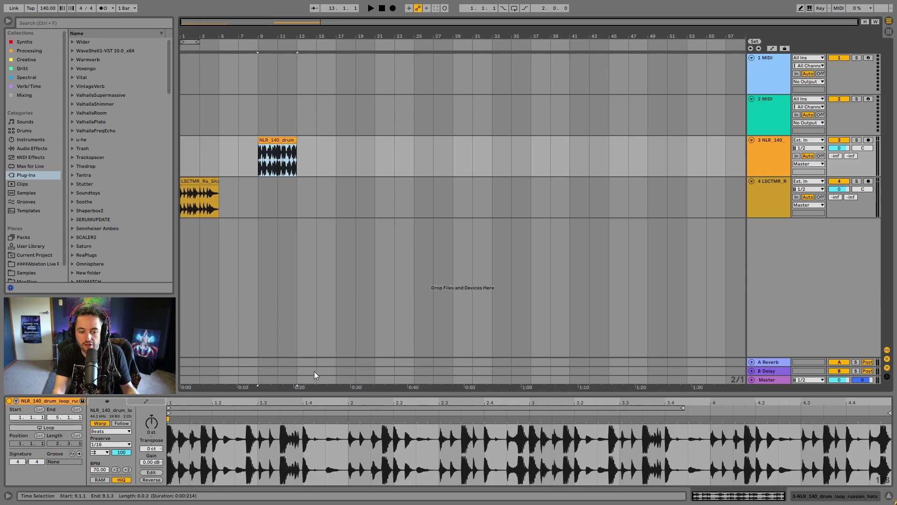
left_click(247, 419)
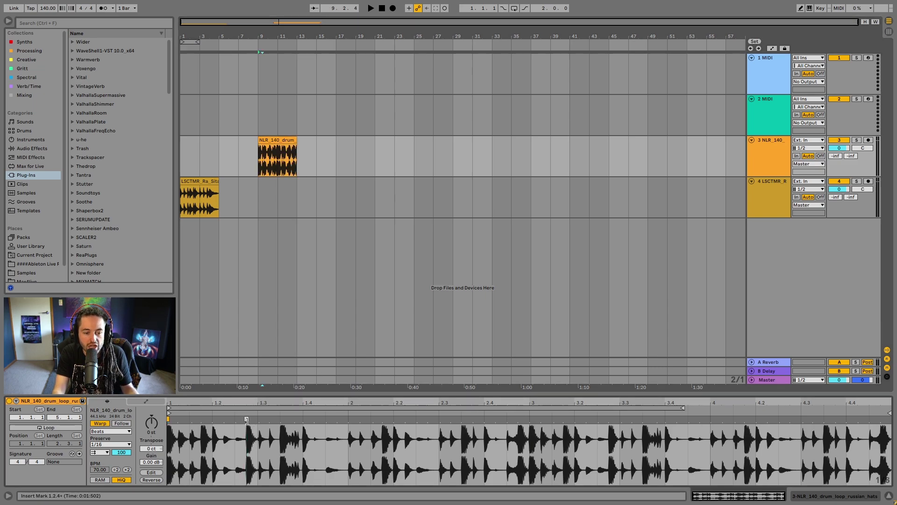
left_click(241, 420)
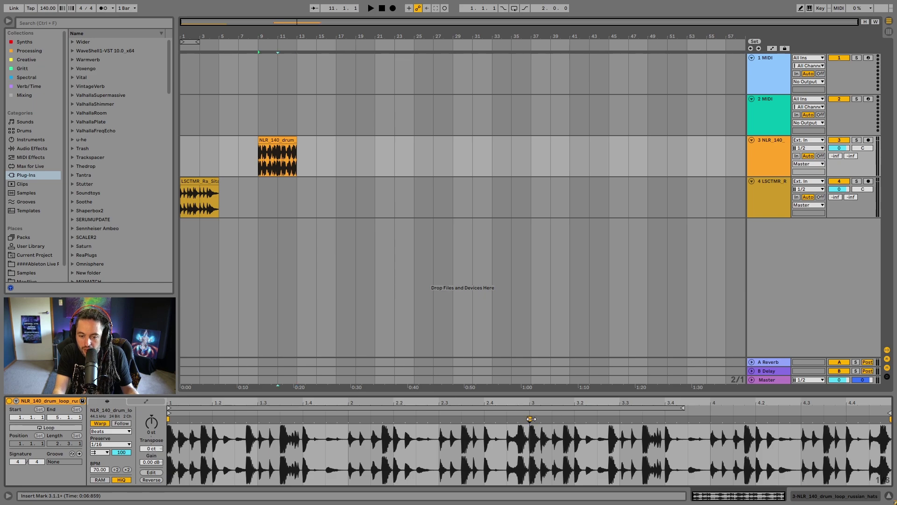
Move the warp marker from 3.1.1 to 4.1.1 and play the drum loop.
mouse_move(532, 418)
left_mouse_down()
mouse_move(667, 419)
mouse_move(703, 433)
left_mouse_up()
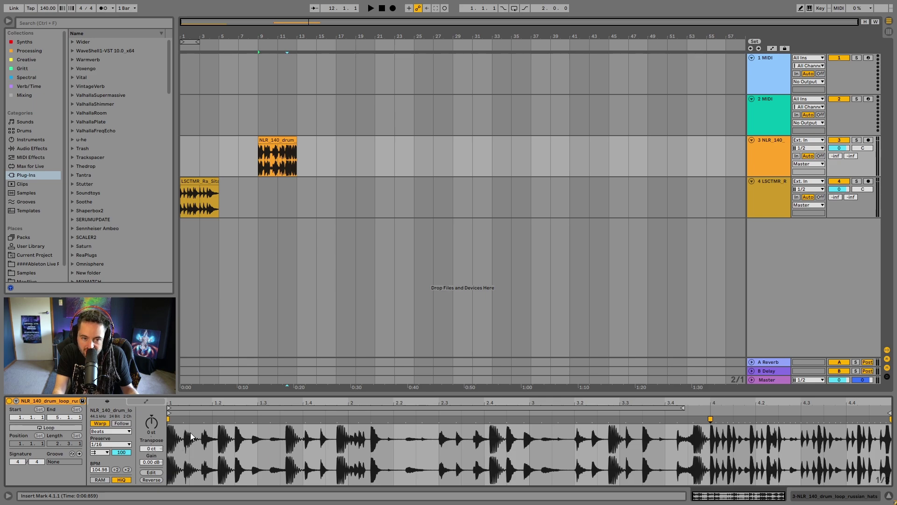
left_click(270, 158)
key("space")
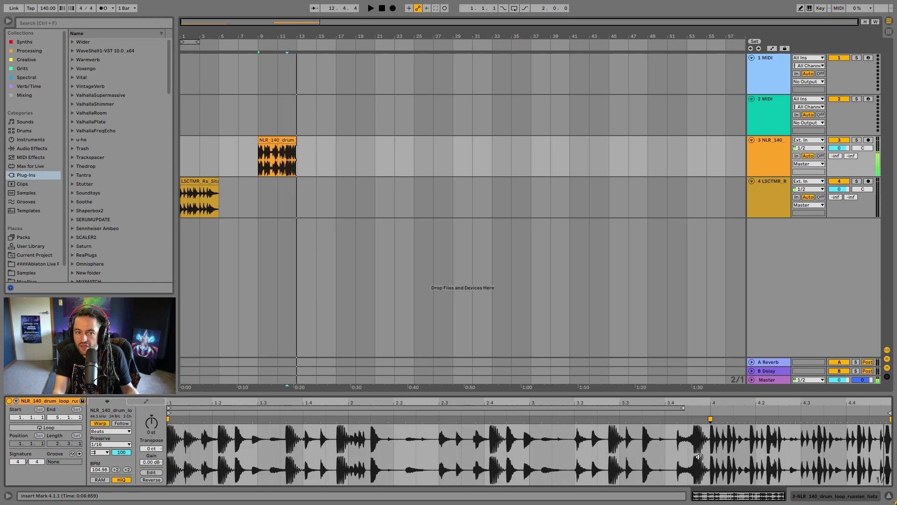
Move the 4.1.1 warp marker to 2.1.1 and then to 1.4.1, playing the drum loop after each change.
mouse_move(710, 421)
left_mouse_down()
mouse_move(667, 433)
mouse_move(332, 451)
mouse_move(348, 455)
left_mouse_up()
key("space")
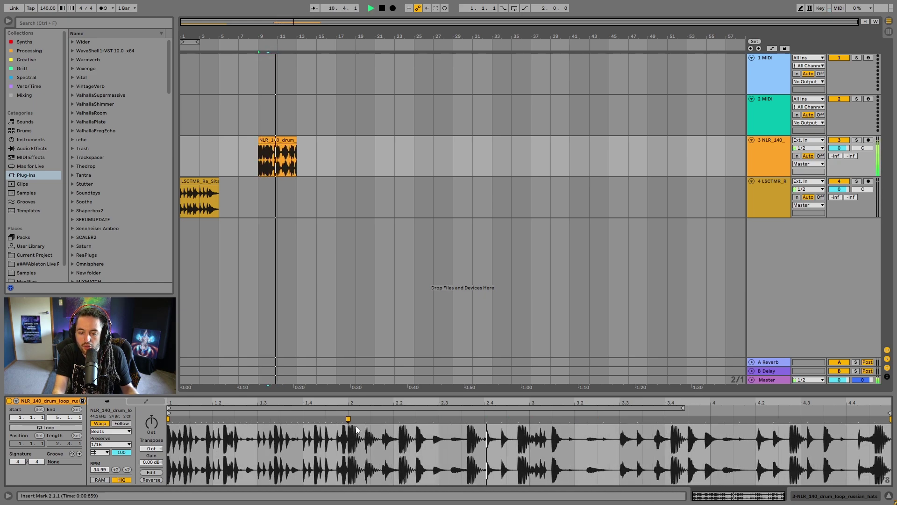
left_click_drag(354, 423, 309, 423)
key("space")
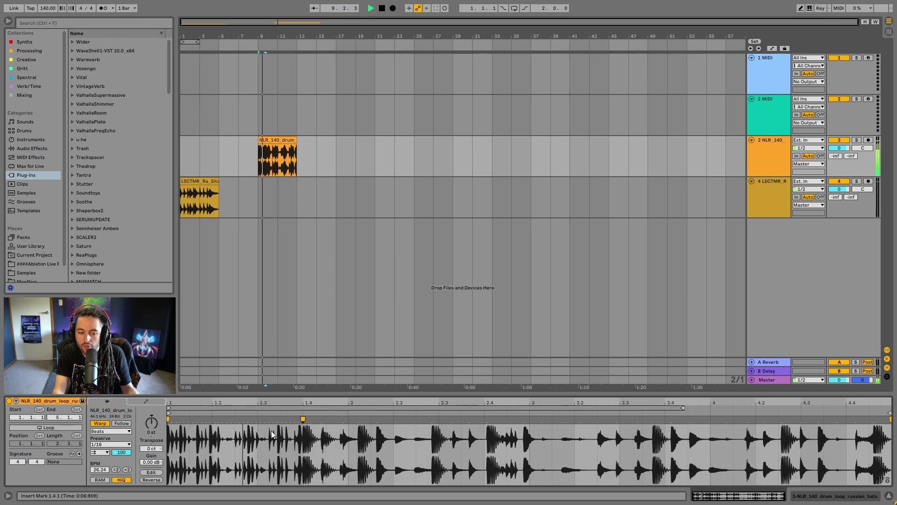
Move a new warp marker from 1.2.4 to 1.3.3 and another from 2.3.2 to 4.2.3, playing the drum loop.
left_click(257, 418)
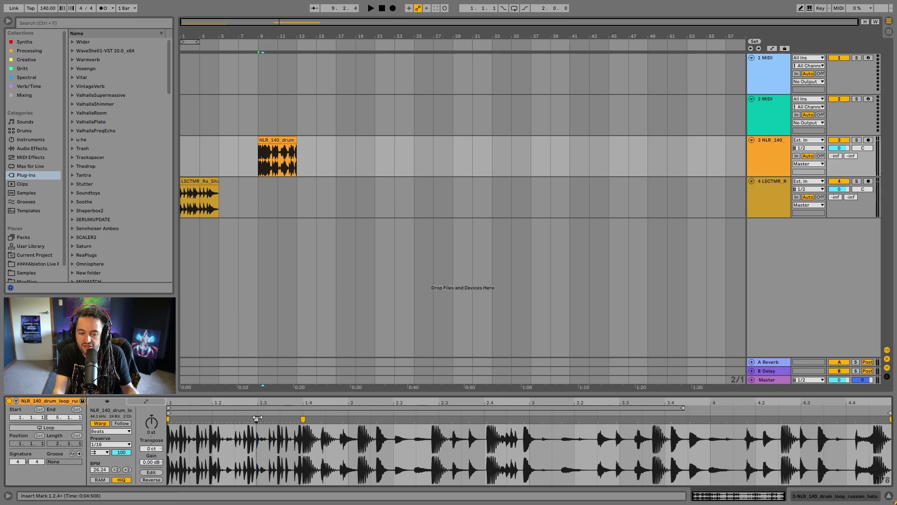
left_click_drag(259, 418, 286, 417)
key("space")
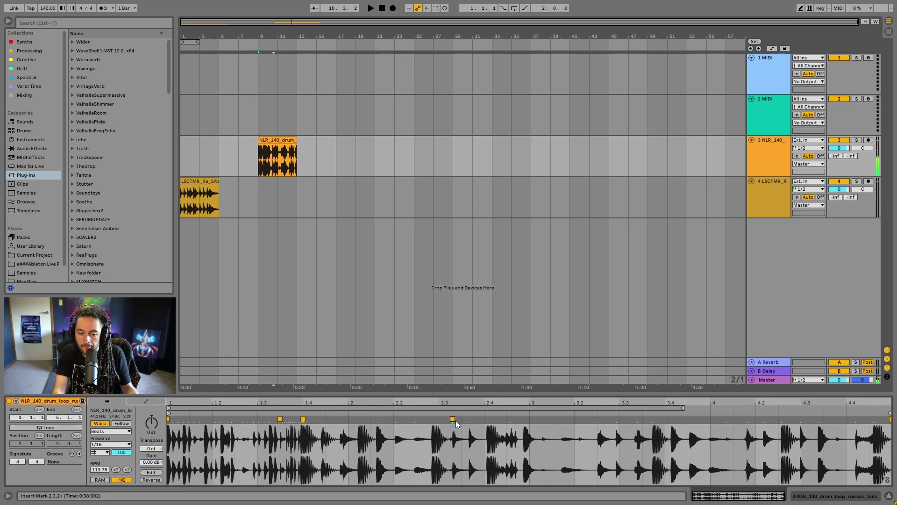
left_click_drag(455, 420, 779, 419)
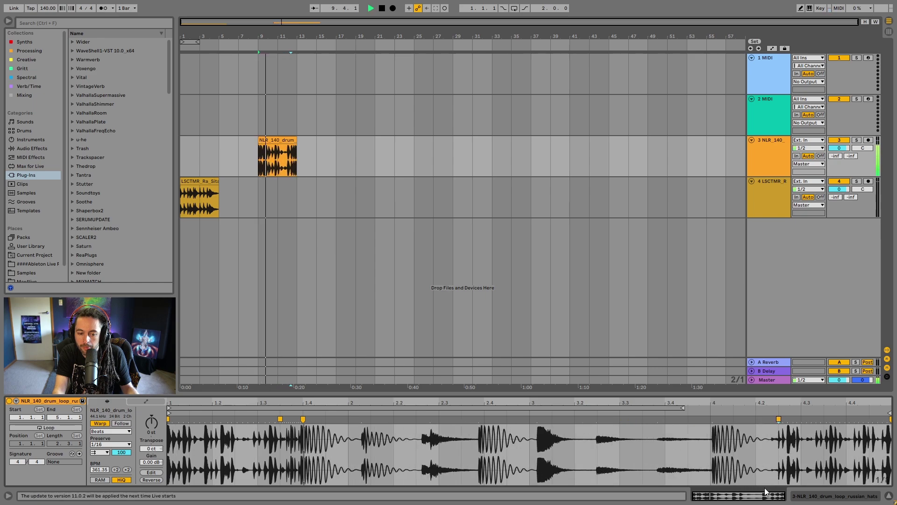
key("space")
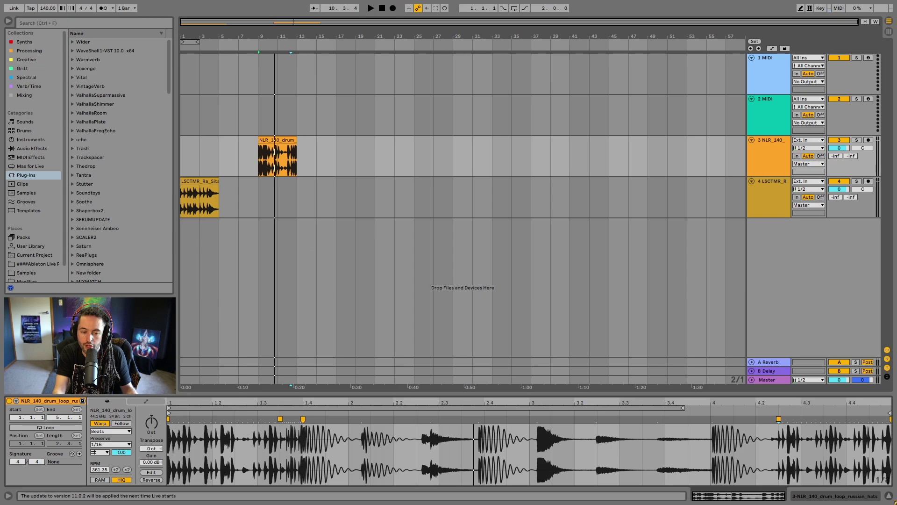
Remove the added warp markers at 1.3.3, 1.4.1 and 4.2.3 from the drum loop.
left_click(280, 417)
left_click_drag(280, 418, 298, 418)
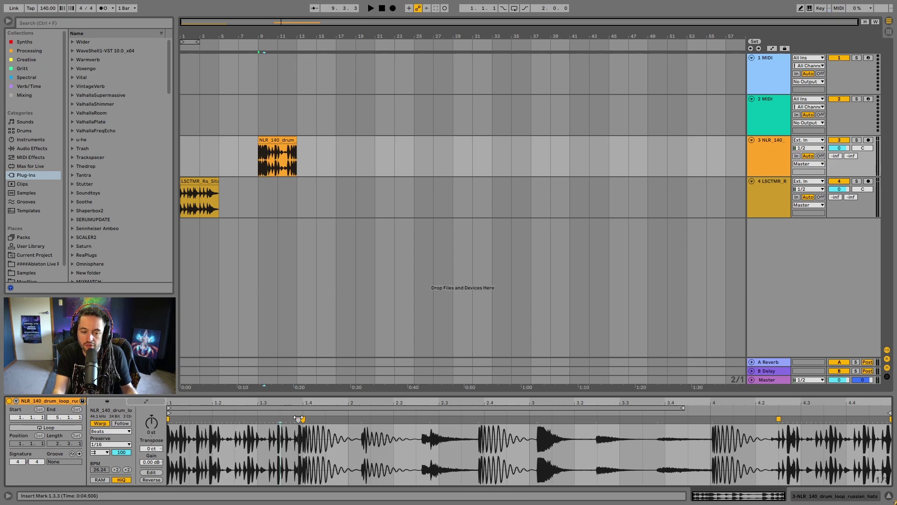
double_click(303, 418)
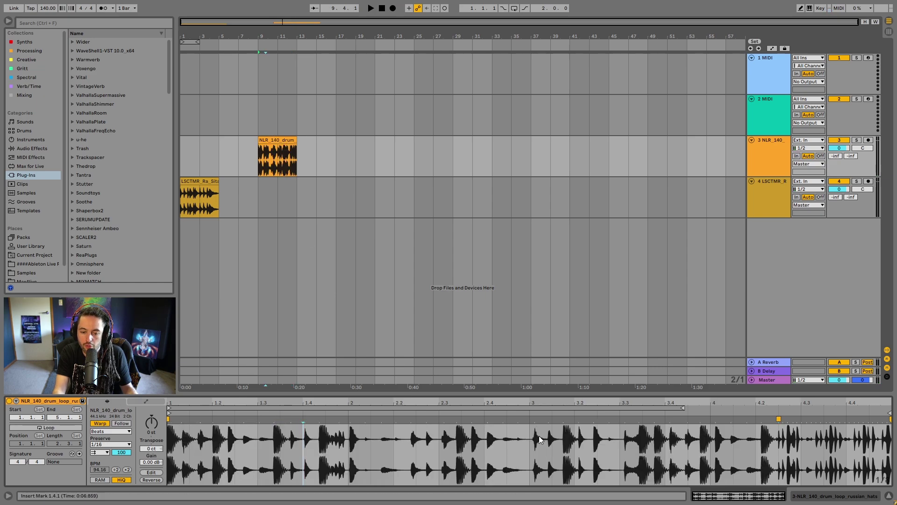
double_click(779, 418)
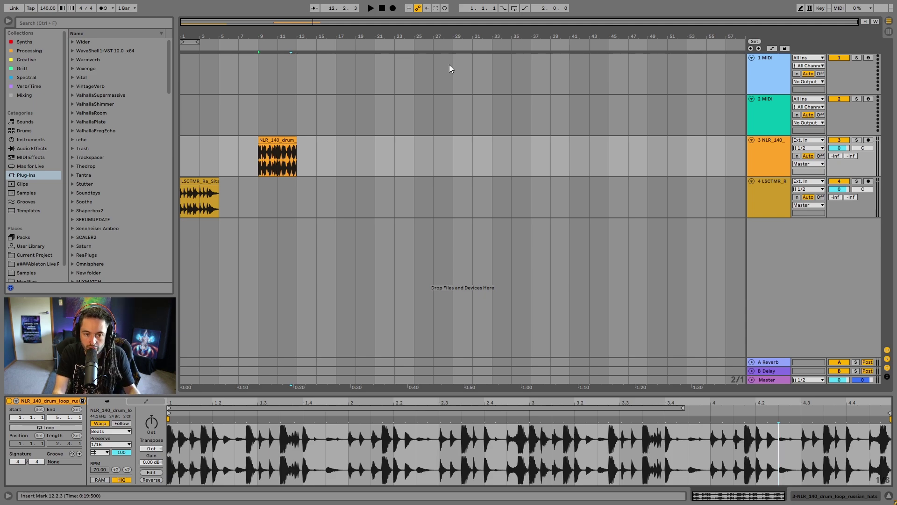
Reselect the drum loop clip and set the project tempo to 100 BPM.
left_click(349, 162)
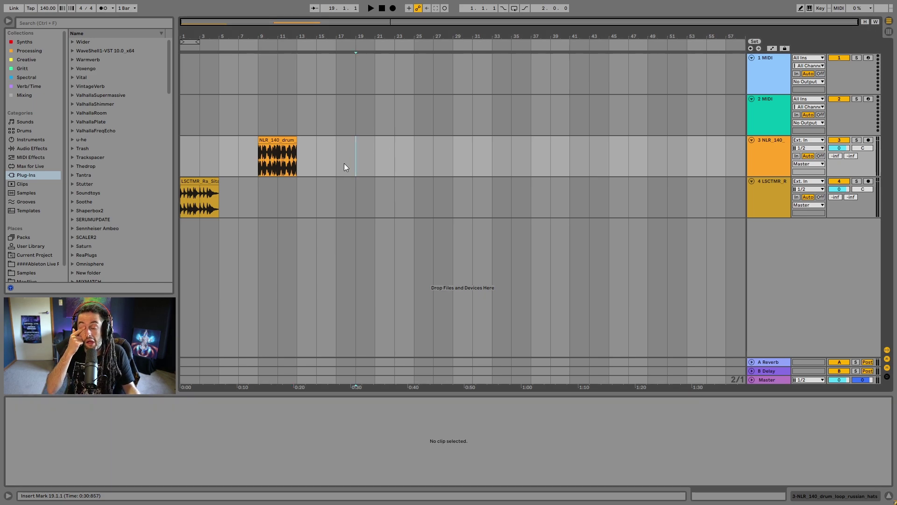
left_click(278, 140)
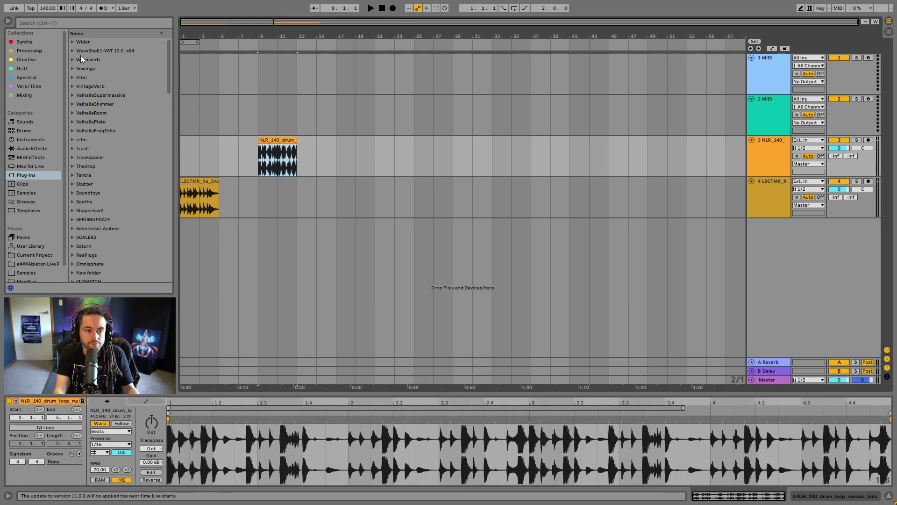
left_click_drag(49, 12, 50, 31)
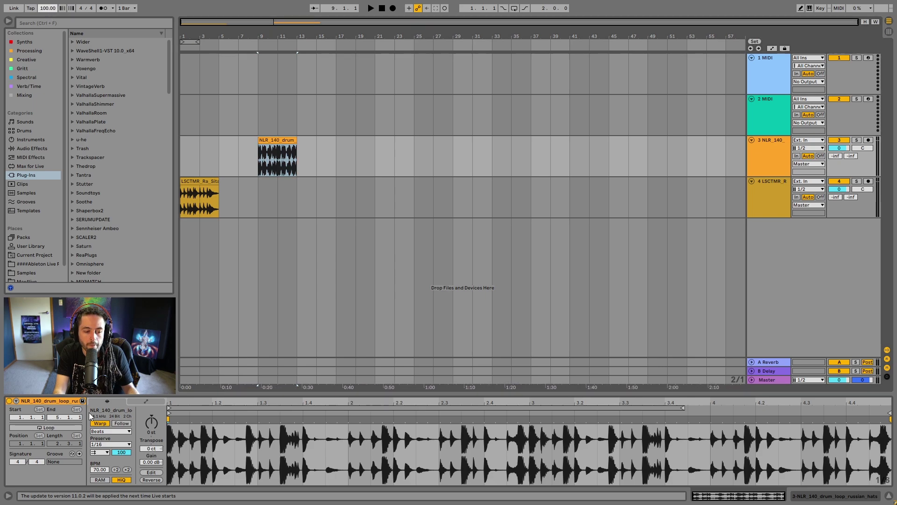
Turn Warp off and back on for the drum loop, reverting to the previous set of warp markers.
left_click(100, 423)
left_click(100, 423)
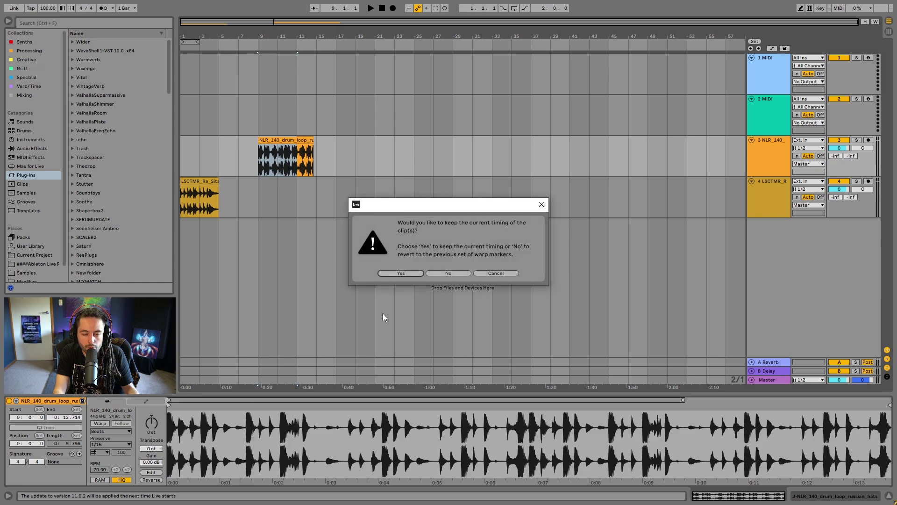
left_click(457, 273)
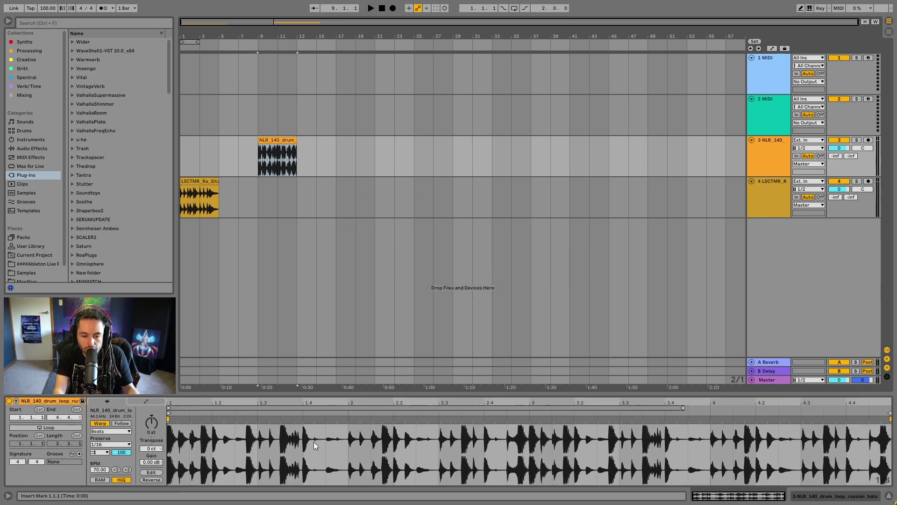
Play the drum loop against the metronome, then stop playback and switch the metronome off.
key("space")
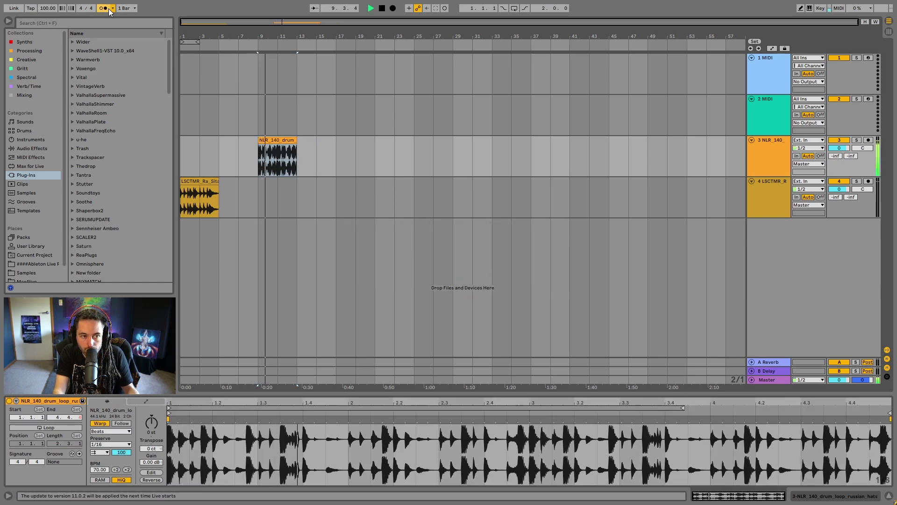
left_click(102, 8)
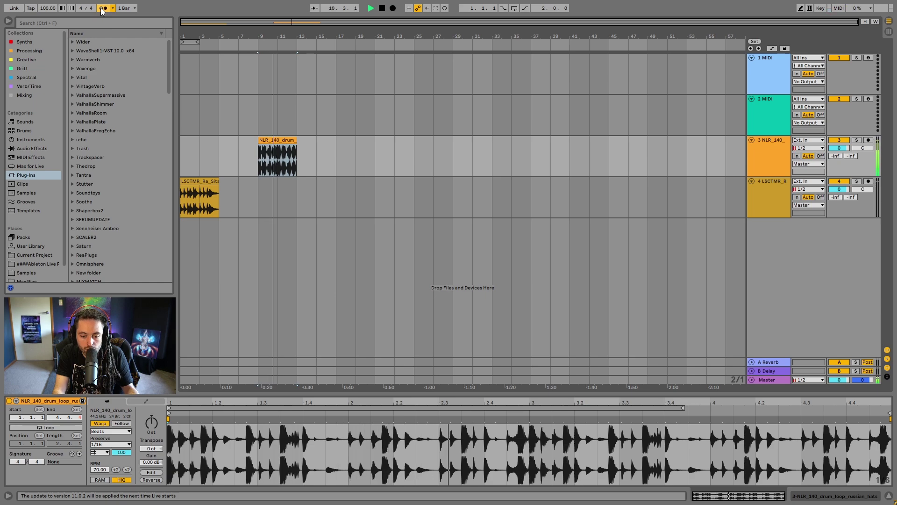
key("space")
left_click(102, 8)
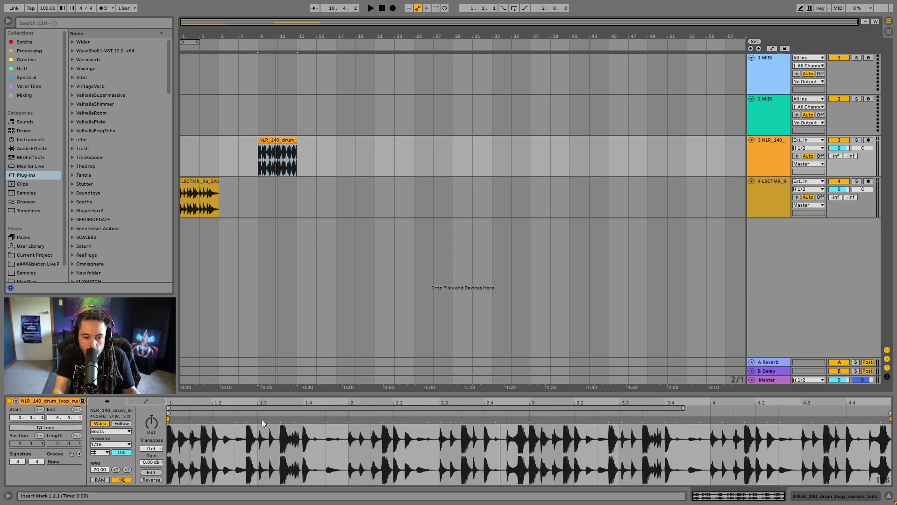
Add warp markers on the hits at 1.2.4 and just after 1.4, moving them to 1.3.1 and 1.4.3.
left_click_drag(272, 402, 387, 429)
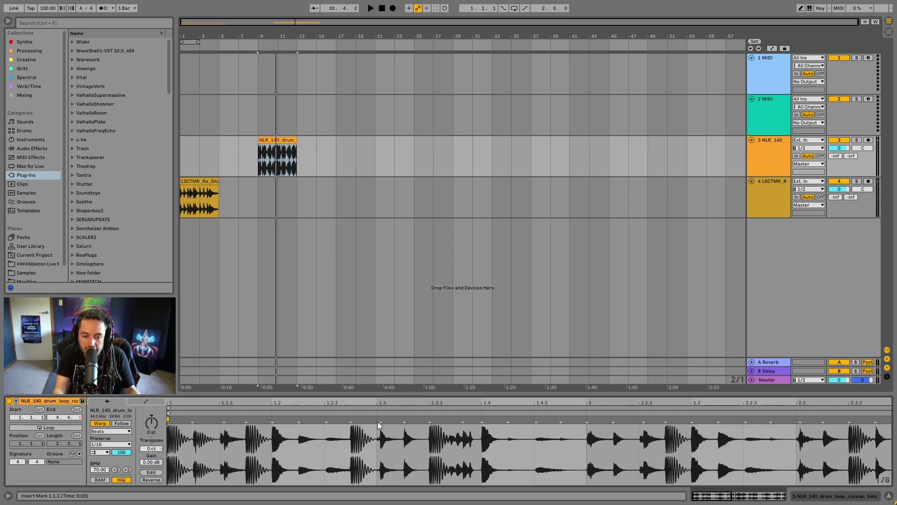
left_click(350, 420)
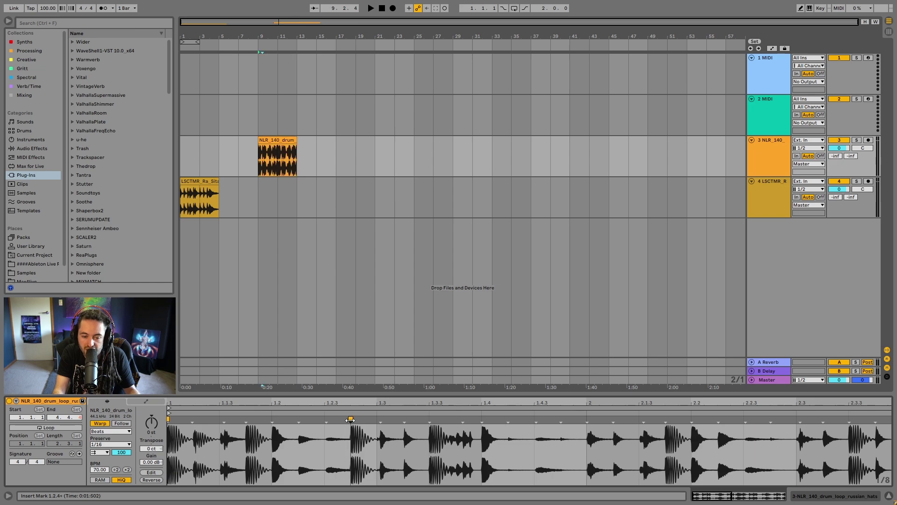
left_click_drag(350, 421, 381, 425)
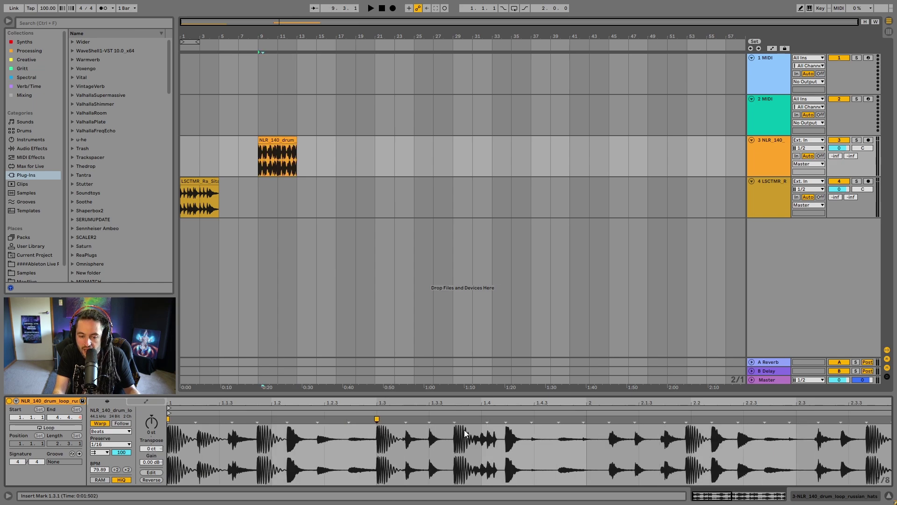
left_click(505, 421)
left_click_drag(505, 420, 534, 421)
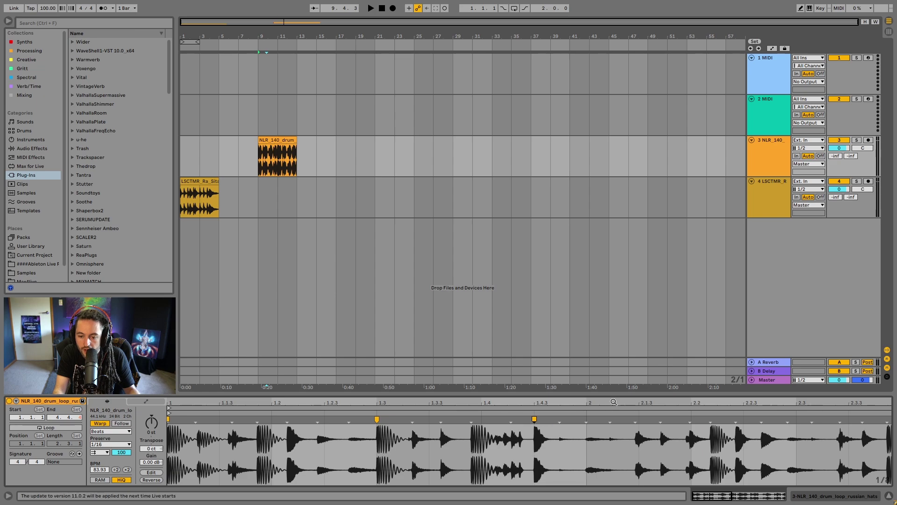
Snap a warp marker on the third-bar hit to 3.1.1 and play, then move it to 2.4.3 and replay.
left_click_drag(614, 402, 369, 399)
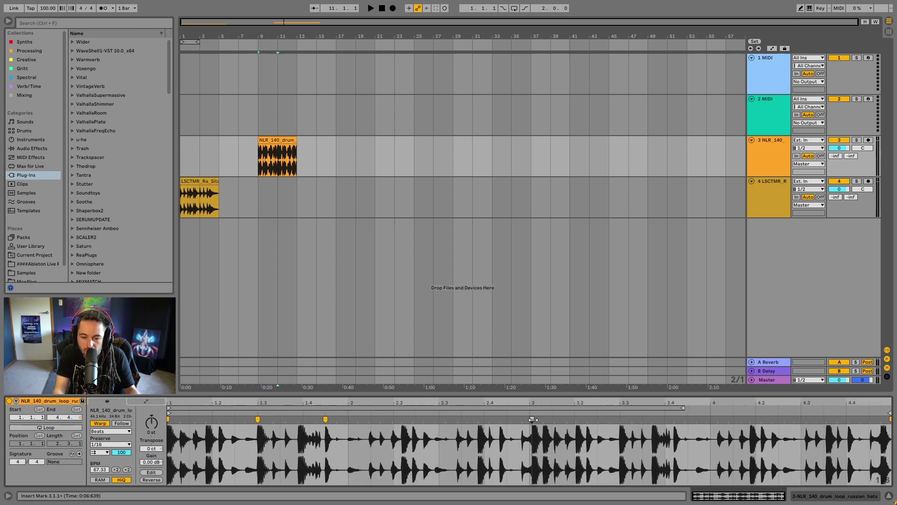
left_click_drag(533, 419, 530, 419)
key("space")
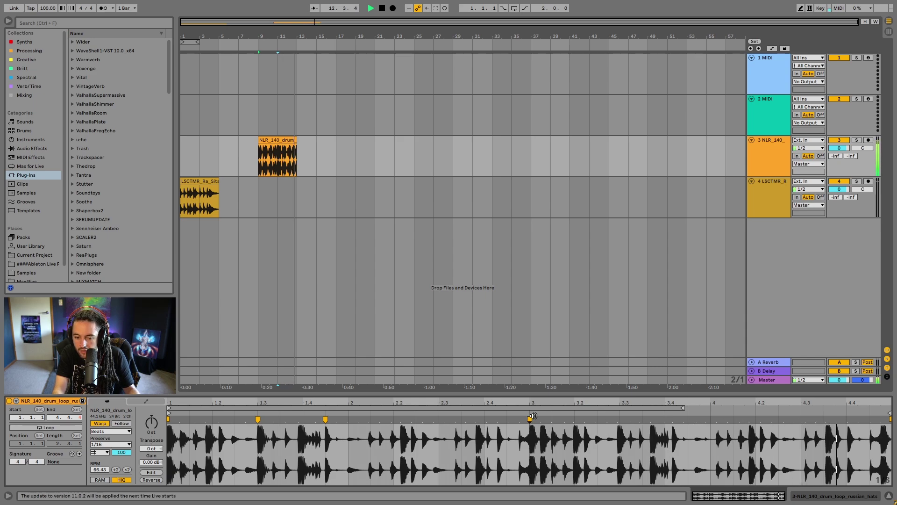
key("space")
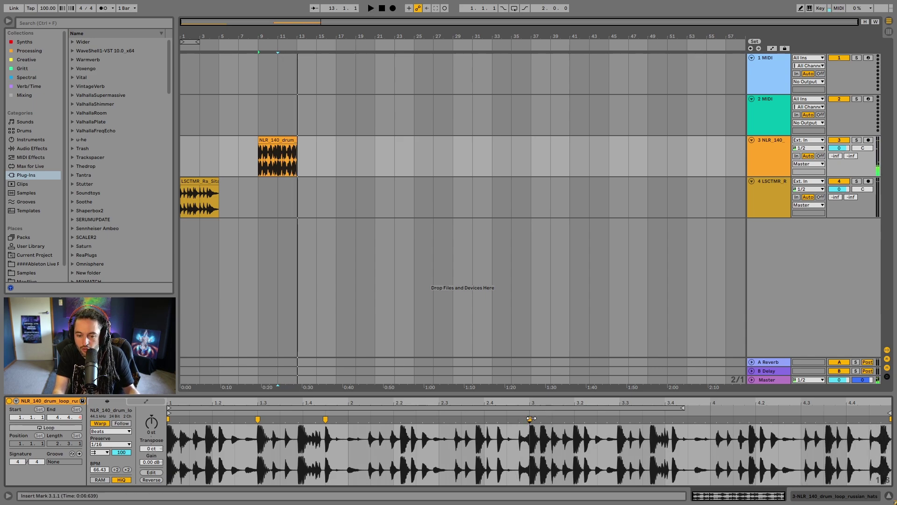
left_click_drag(530, 420, 509, 421)
key("space")
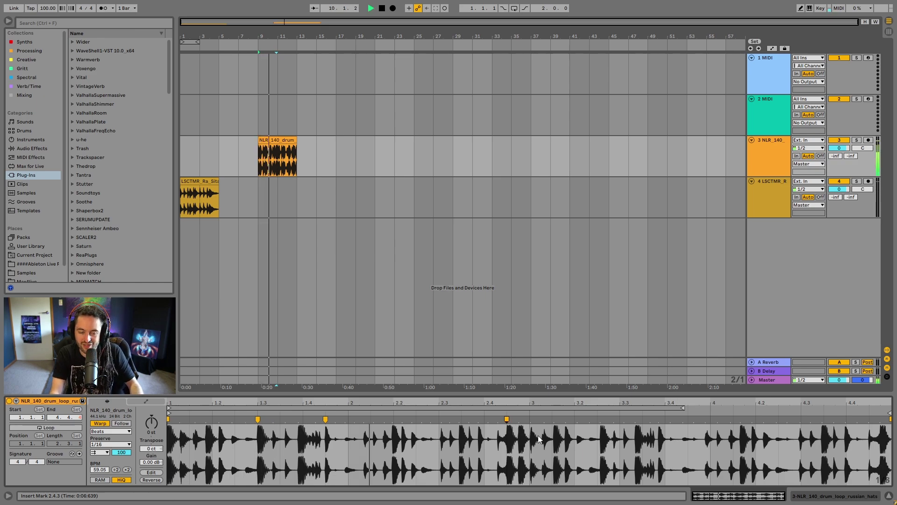
Delete the drum loop's warp markers at 1.3.1, 1.4.3 and 2.4.3, stopping playback along the way.
double_click(257, 419)
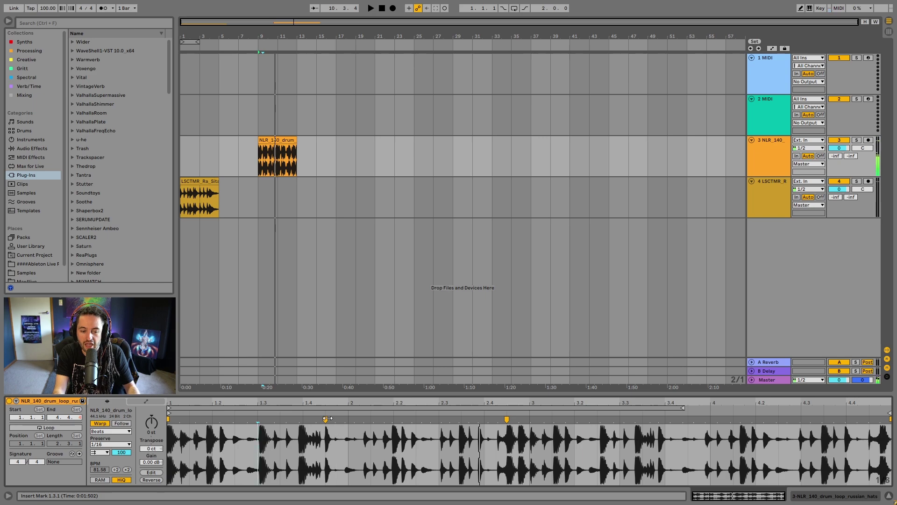
key("space")
double_click(325, 419)
double_click(507, 419)
key("space")
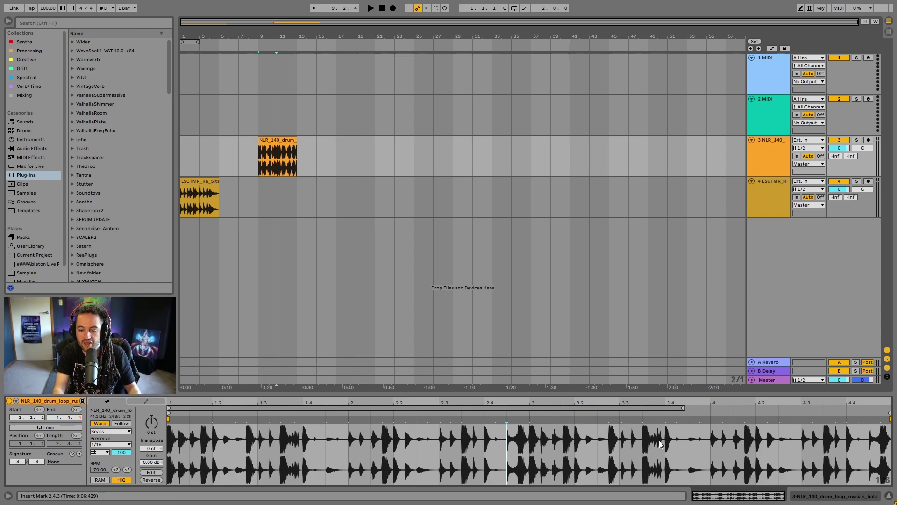
Remove the loop's end warp marker, stretch the loop with a temporary warp marker moved to 3.1.1, and pin the clip's end with a marker.
left_click(889, 417)
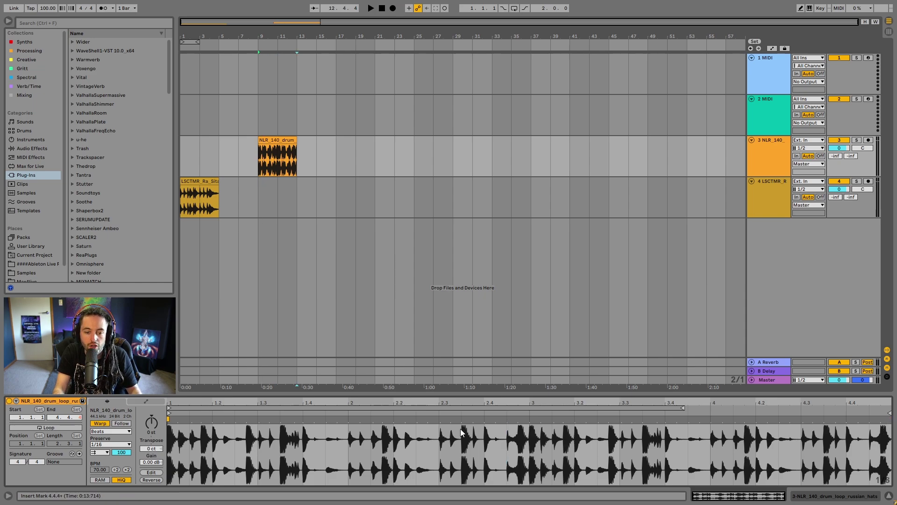
left_click_drag(348, 417, 529, 419)
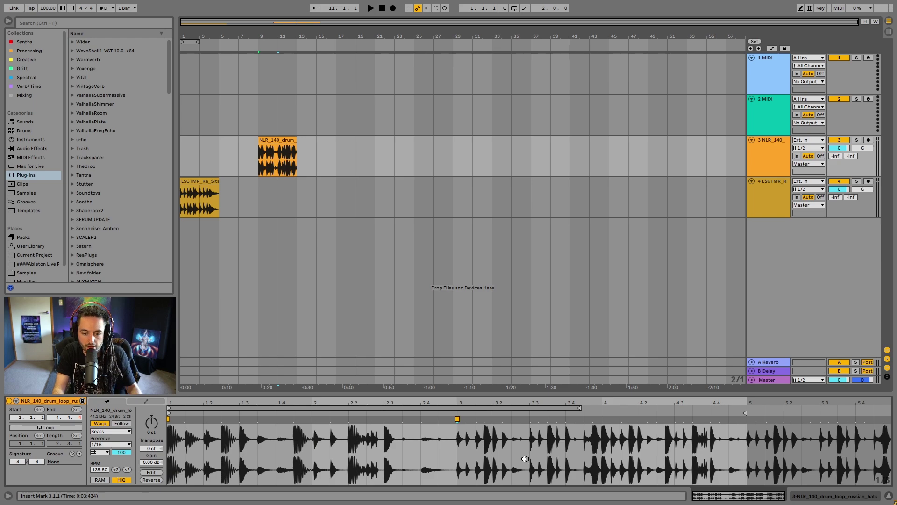
double_click(456, 419)
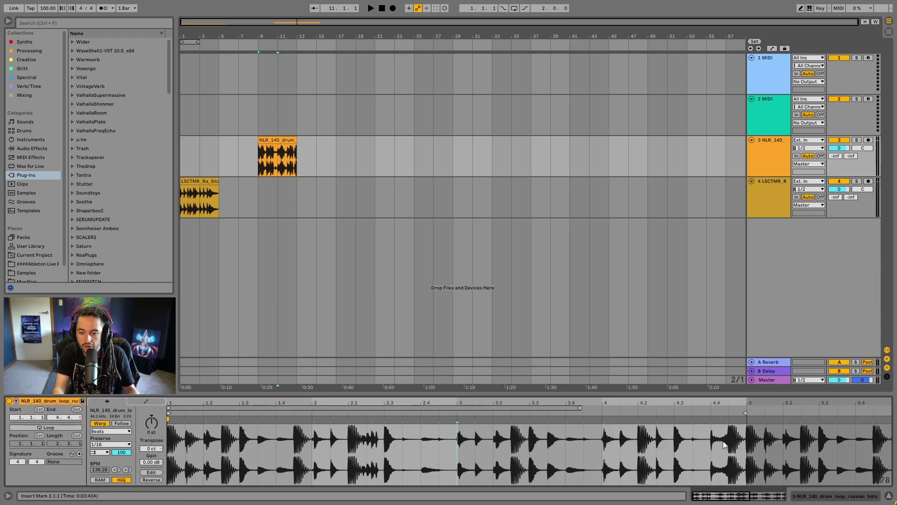
left_click(746, 420)
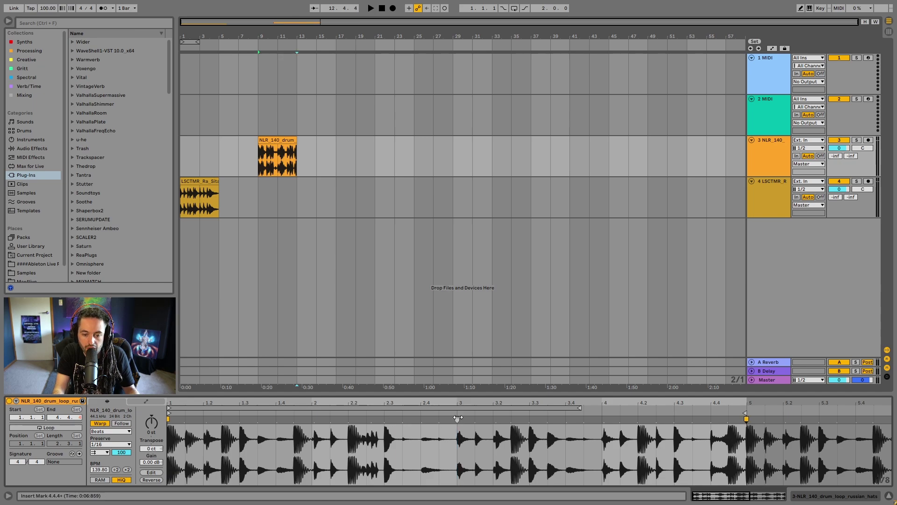
Try moving the warp marker at 3.1.1 to 4.1.1 while the end stays pinned, play the result and undo the move.
left_click_drag(457, 419, 604, 418)
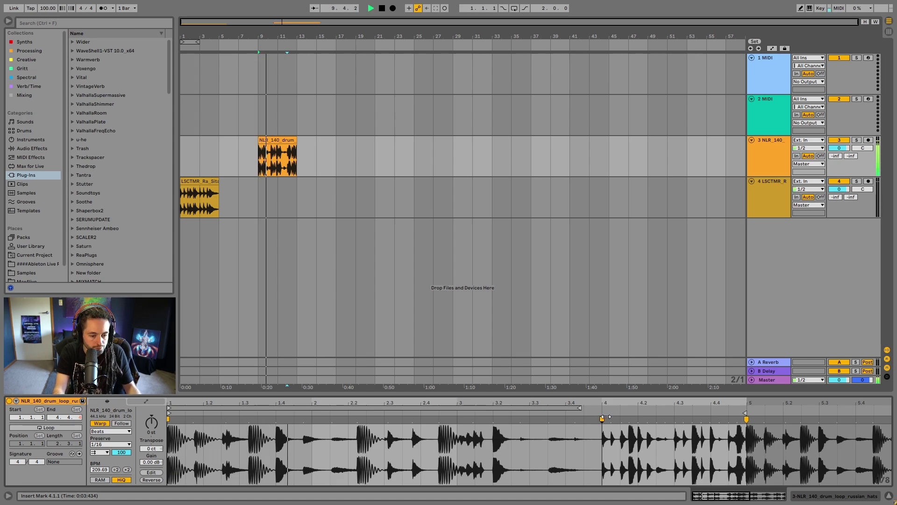
key("ctrl+z")
key("ctrl+z")
key("space")
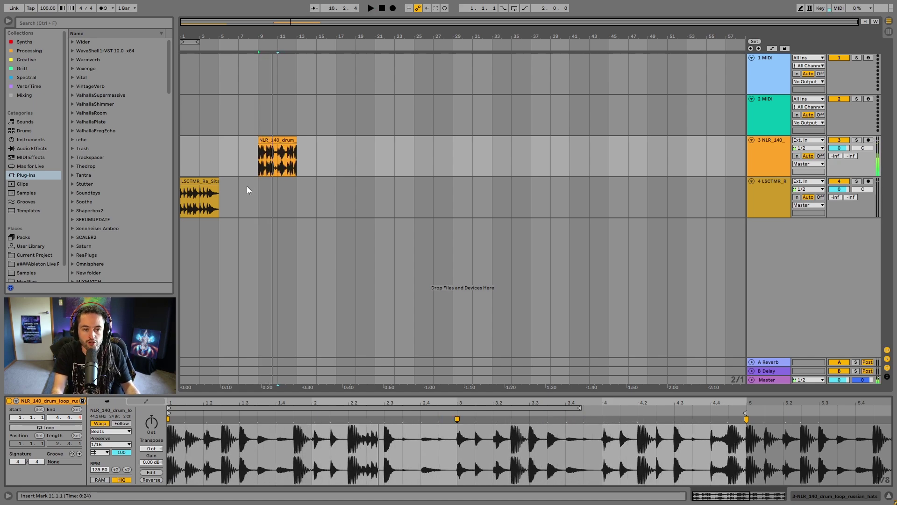
Stretch the drum loop clip in the arrangement until it ends just before bar 35, and play it.
left_click_drag(296, 150, 686, 158)
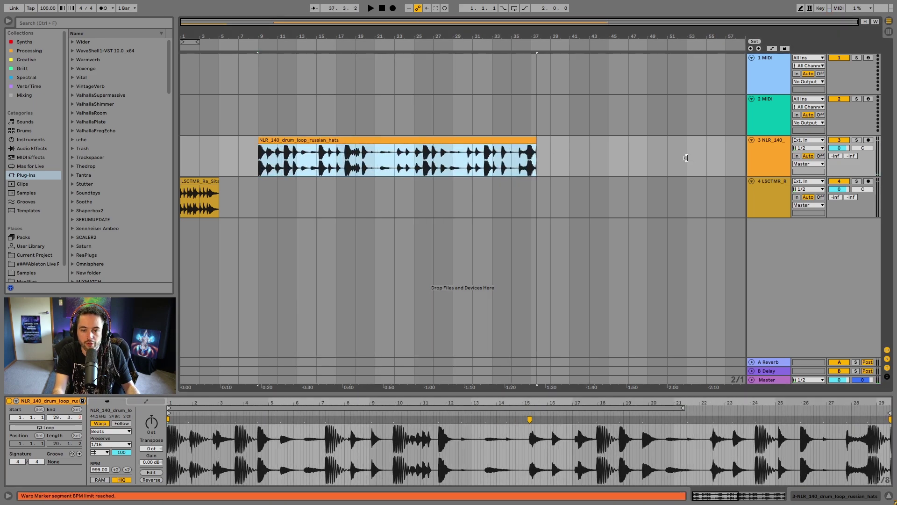
left_click_drag(554, 155, 515, 151)
key("space")
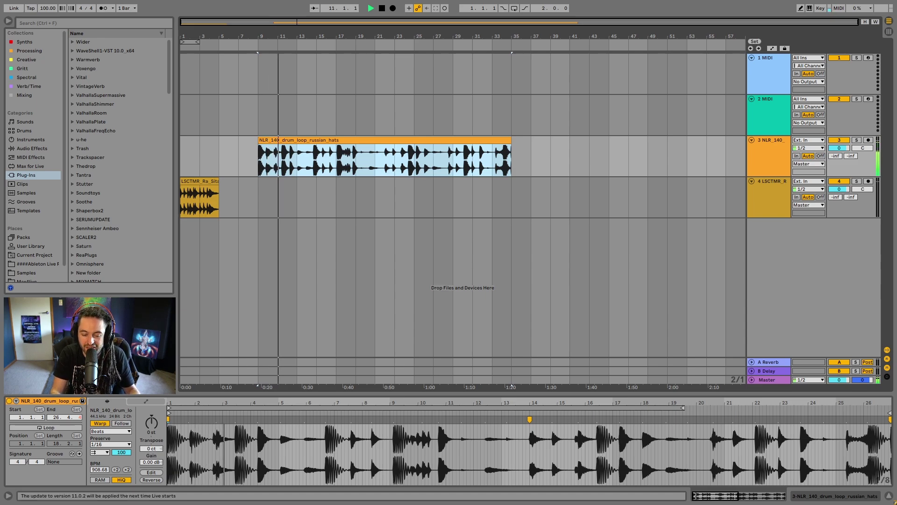
mouse_move(145, 422)
left_mouse_down()
mouse_move(151, 450)
mouse_move(150, 420)
mouse_move(150, 428)
left_mouse_up()
key("space")
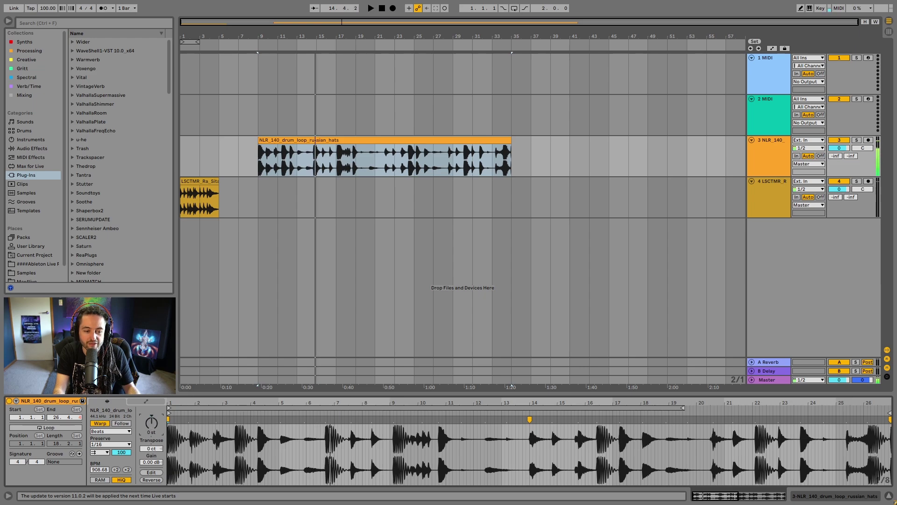
Search the audio effects for "delay" and add the default Delay device to the drum loop track.
left_click(40, 148)
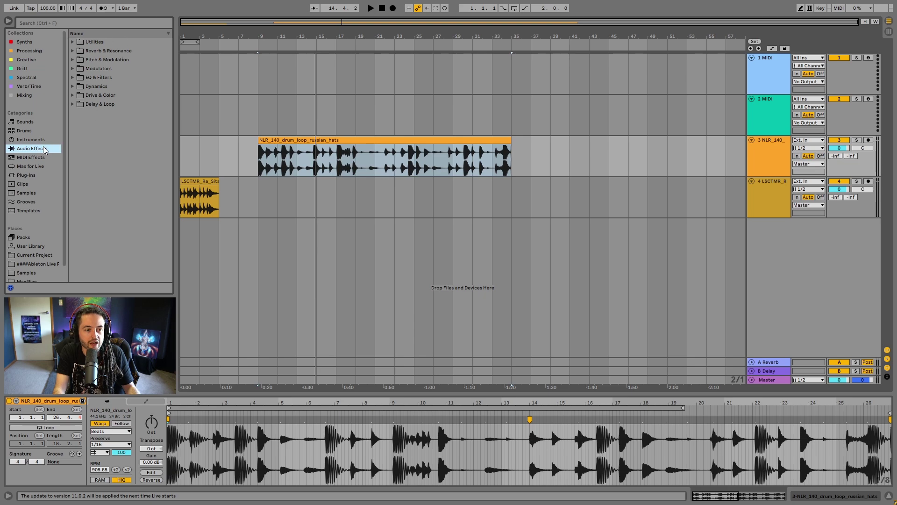
left_click(64, 21)
type("de")
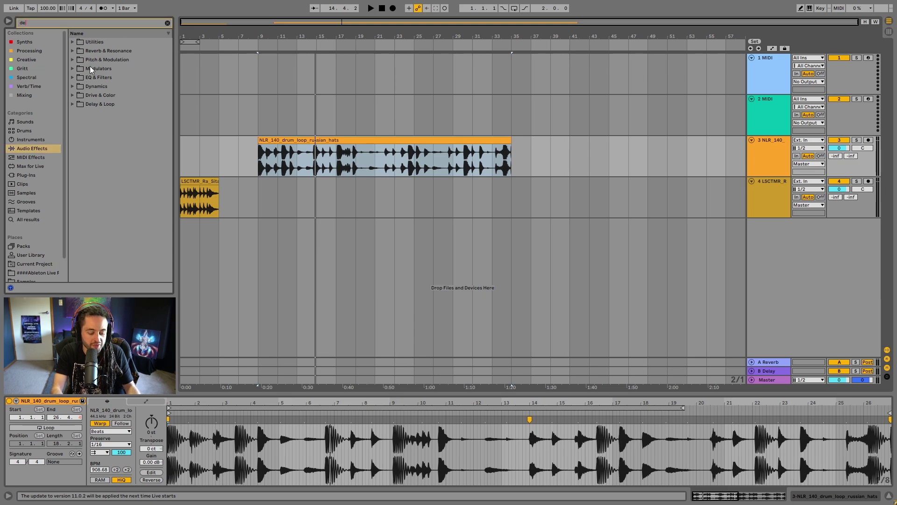
type("lay")
left_click(72, 60)
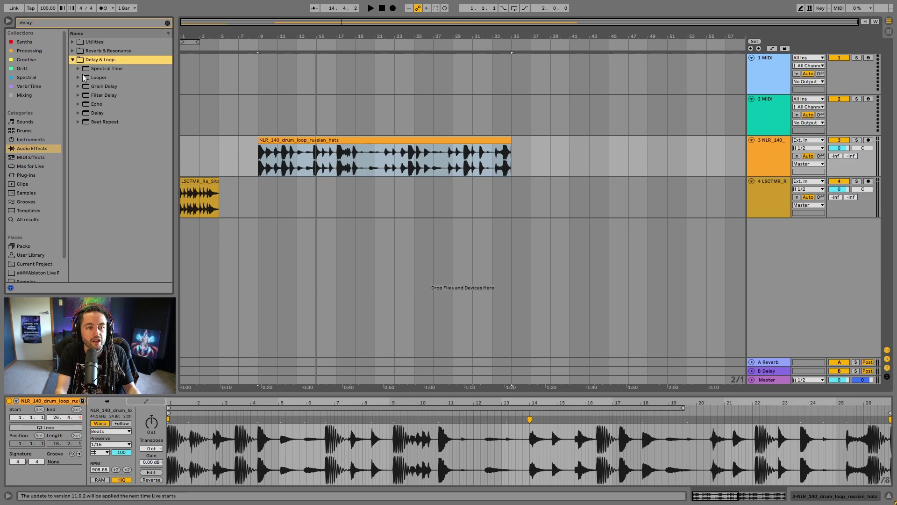
double_click(96, 113)
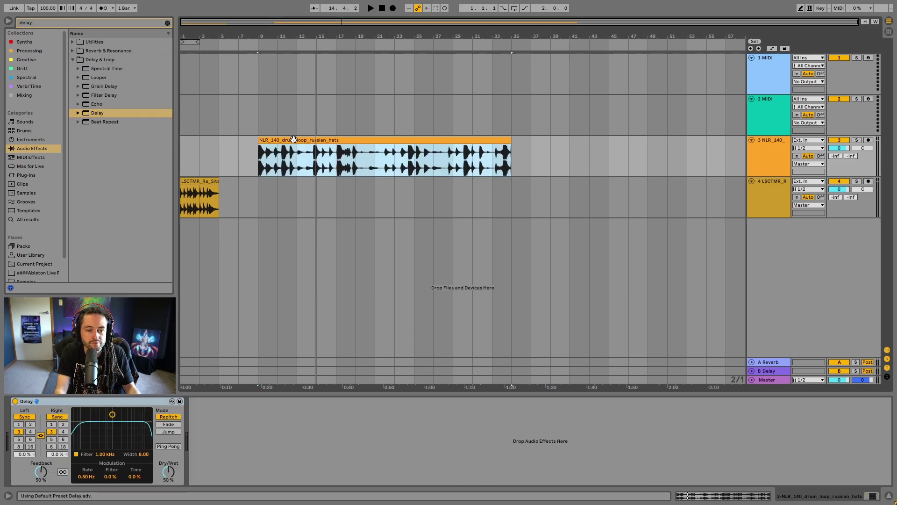
Play the stretched drum loop through the delay and raise the clip's transpose to 43 st.
key("space")
key("shift+Tab")
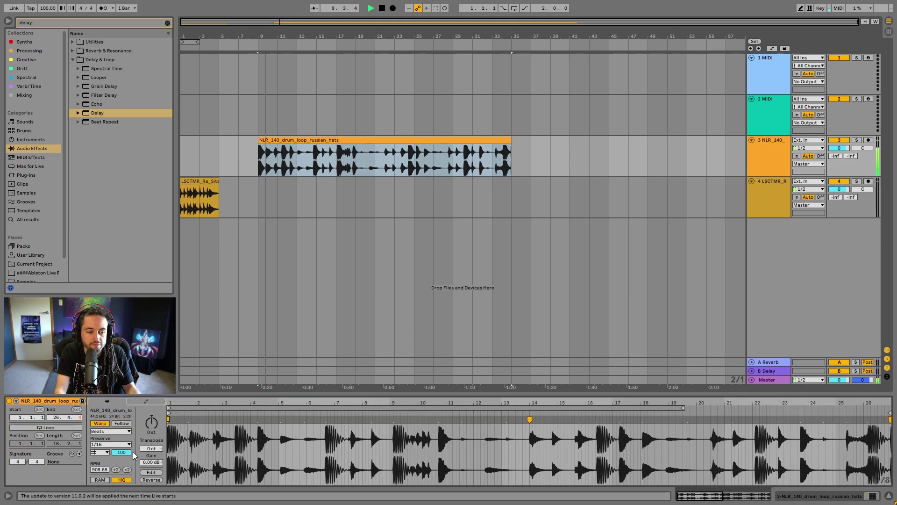
left_click_drag(151, 422, 151, 356)
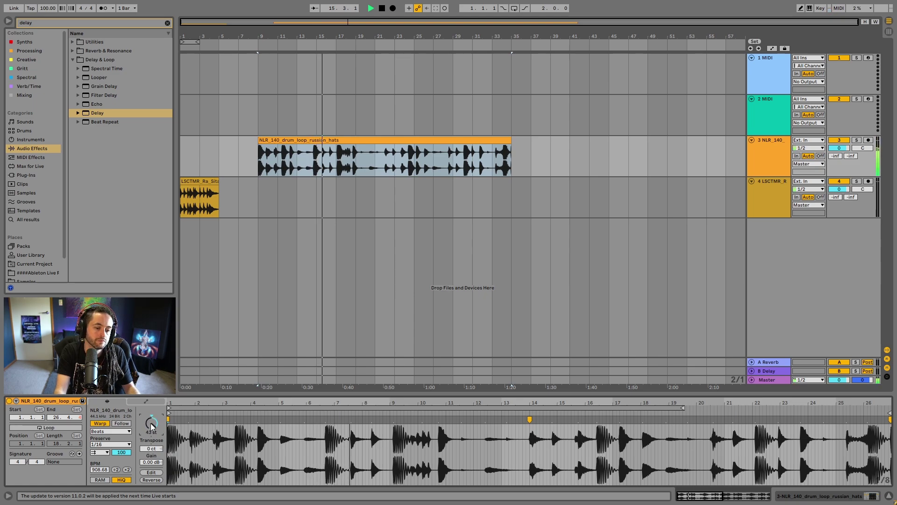